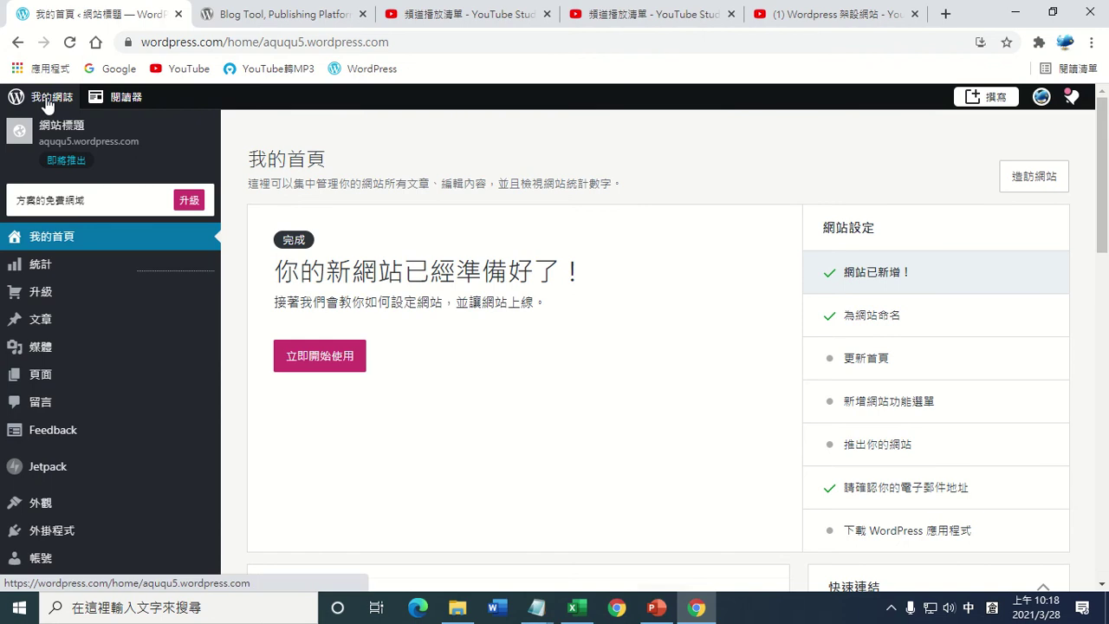
# Step: View the Reader's followed-sites page and return to the site's home dashboard
pyautogui.click(114, 99)
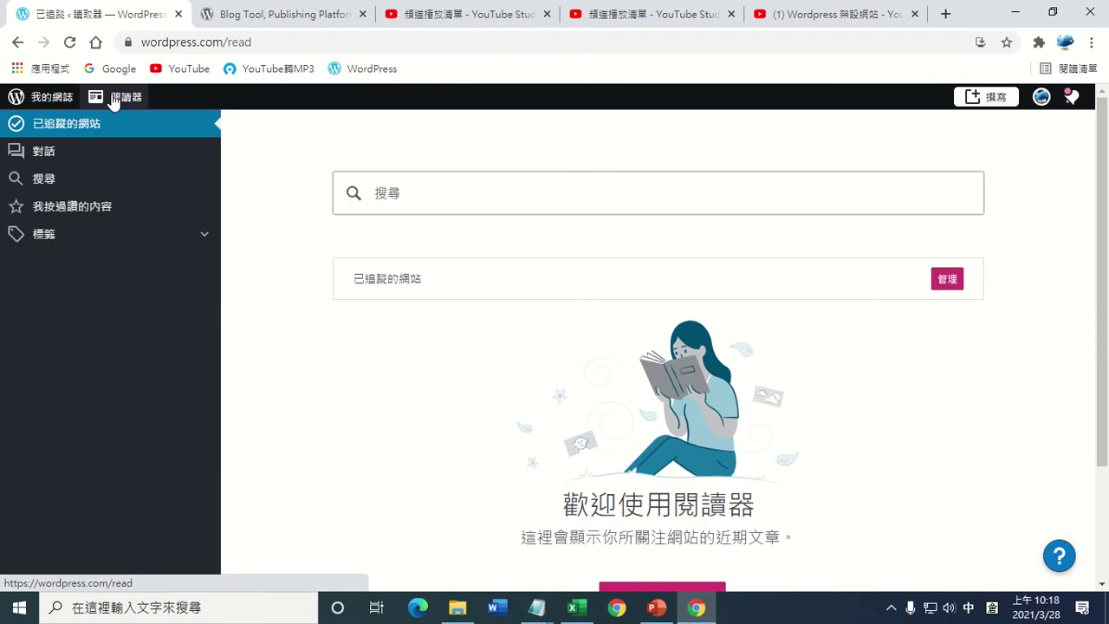
pyautogui.click(45, 104)
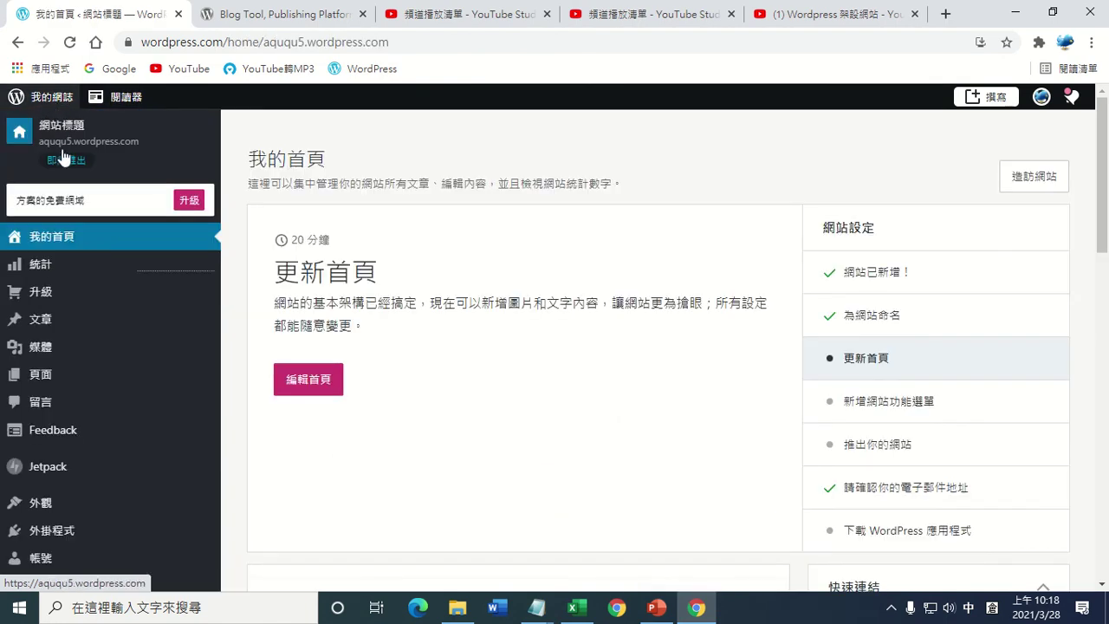
# Step: Examine the site's daily traffic statistics, from the views chart through to the posts, referrers, countries and videos sections
pyautogui.click(62, 269)
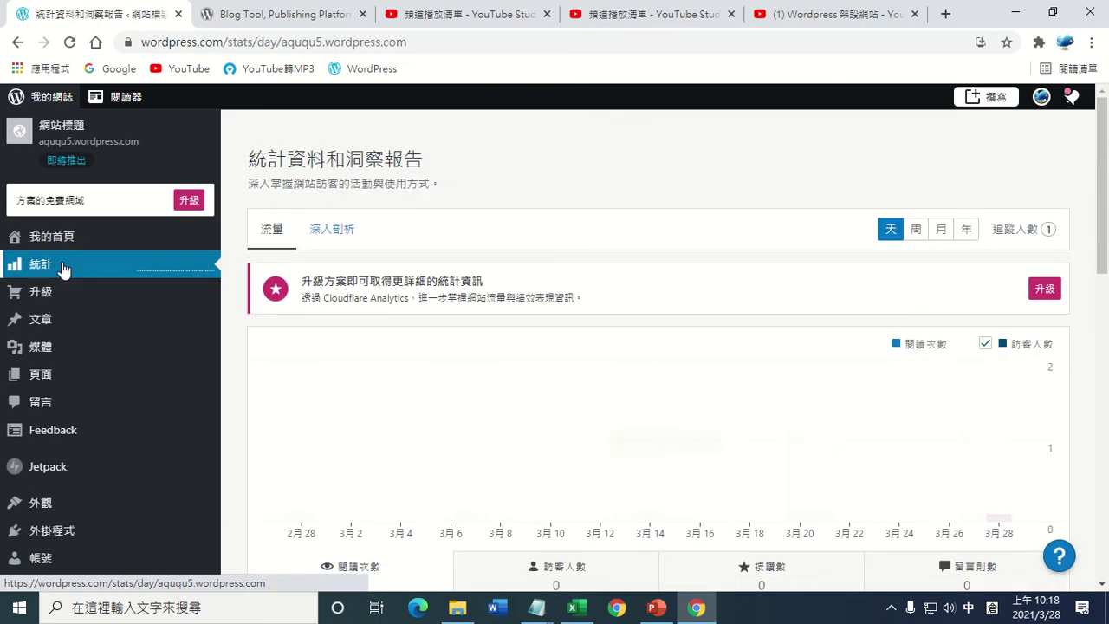
pyautogui.scroll(-1, 349, 358)
pyautogui.scroll(-1, 348, 358)
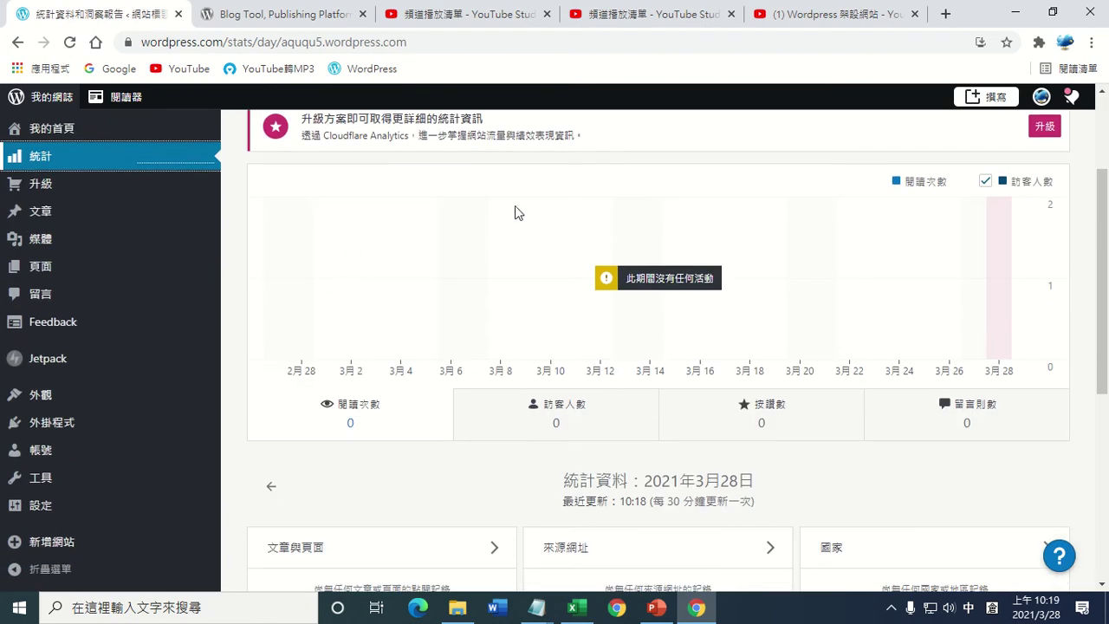
pyautogui.scroll(-1, 545, 221)
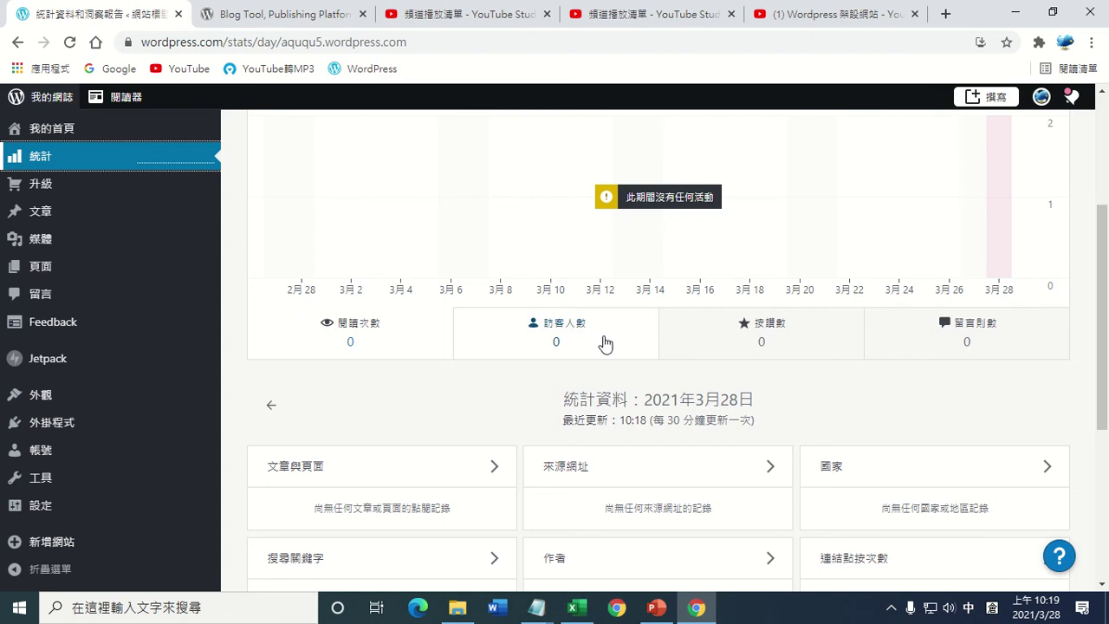
pyautogui.scroll(-4, 604, 344)
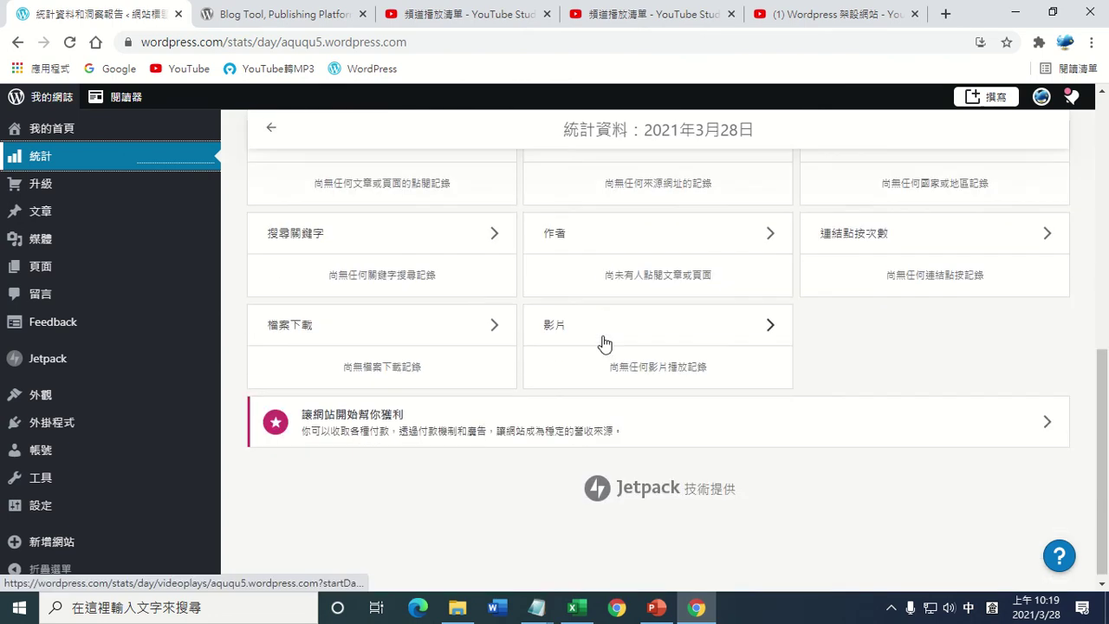
pyautogui.scroll(4, 605, 344)
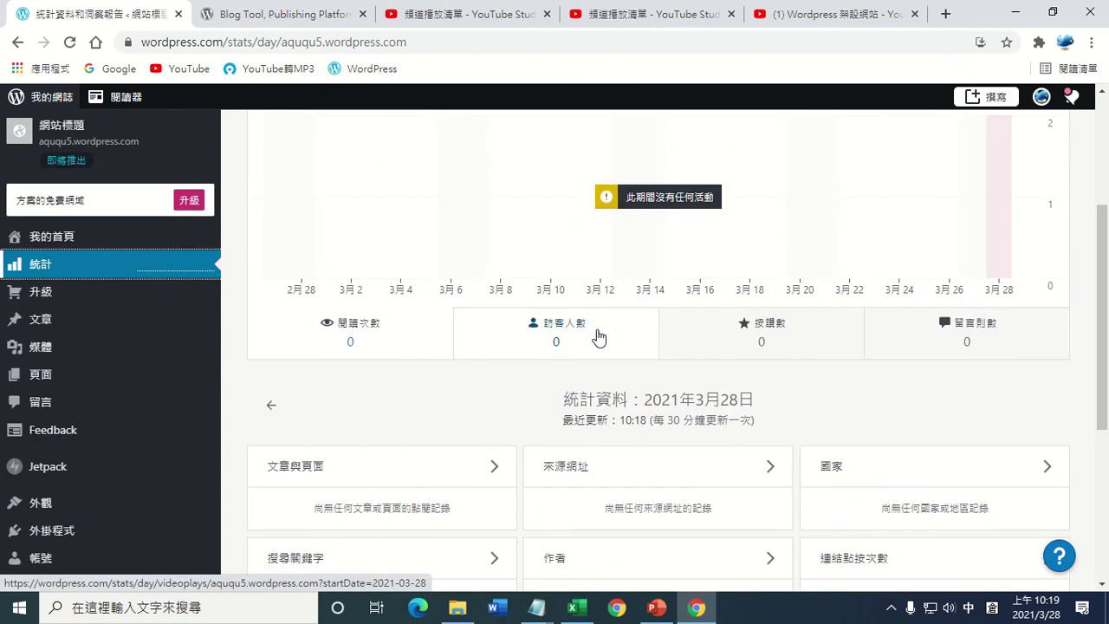
# Step: View the WordPress.com upgrade plan overview and the site's list of published posts
pyautogui.click(90, 298)
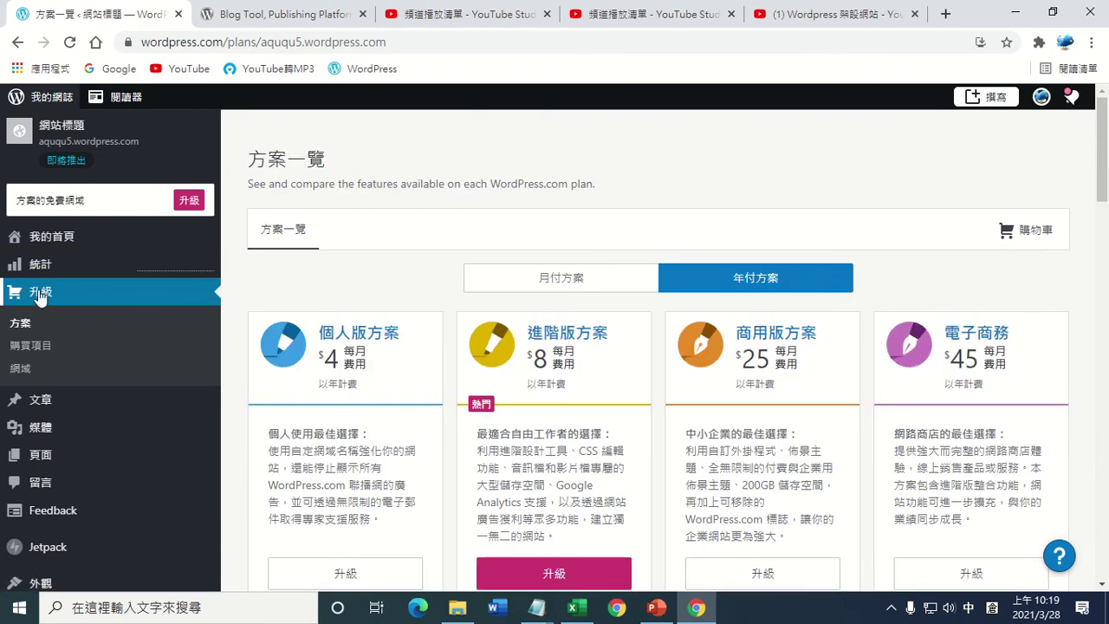
pyautogui.click(68, 407)
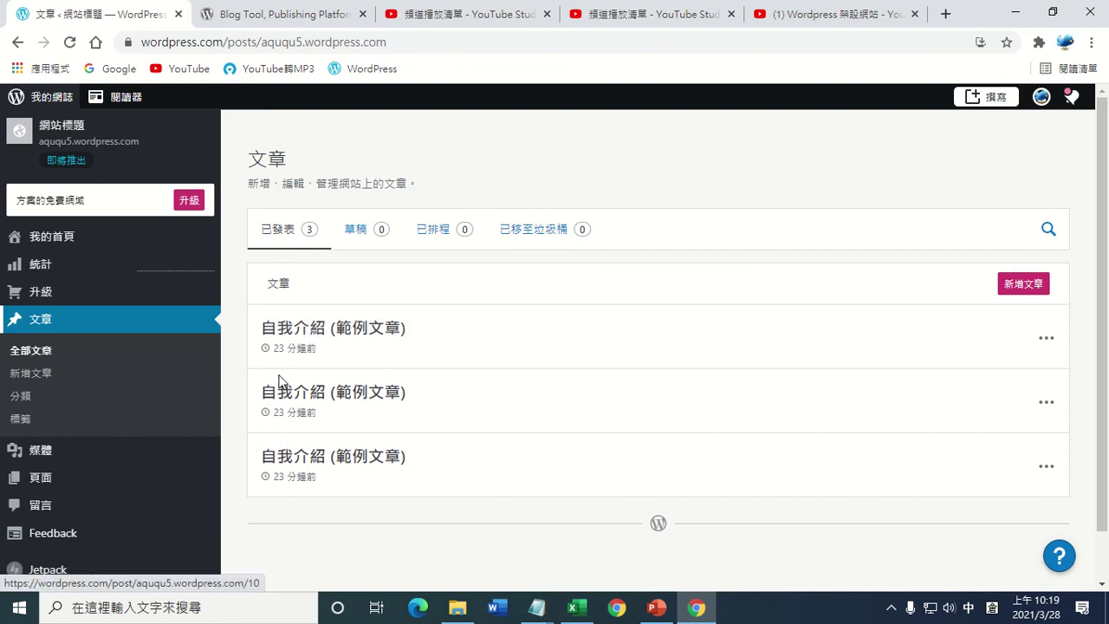
# Step: Open the site's media library and dismiss its welcome tour
pyautogui.scroll(-2, 315, 373)
pyautogui.click(76, 317)
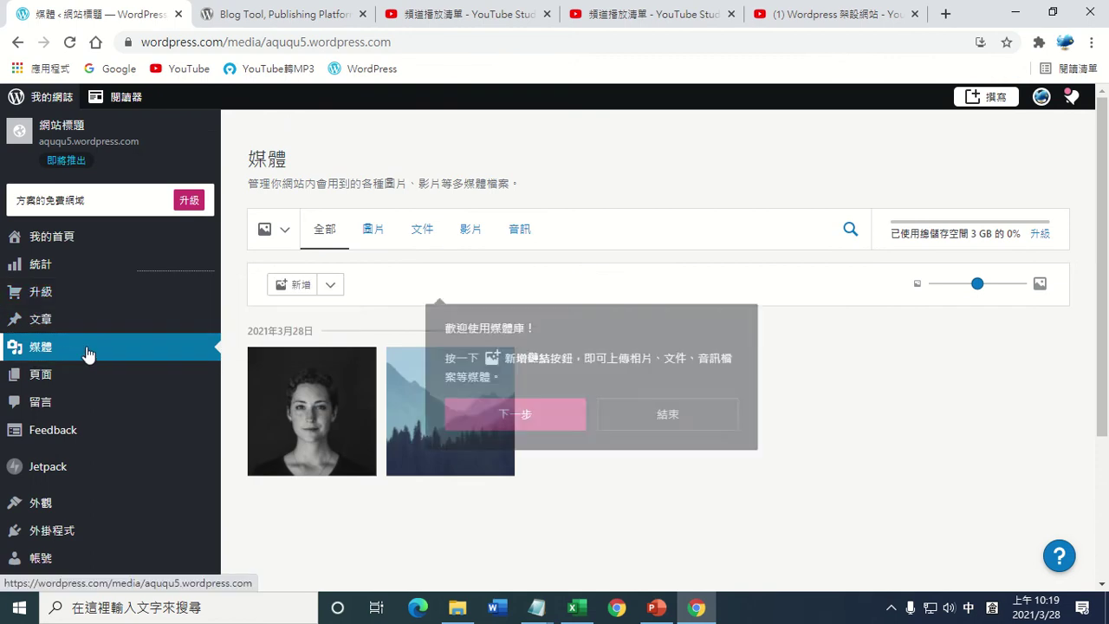
pyautogui.click(522, 415)
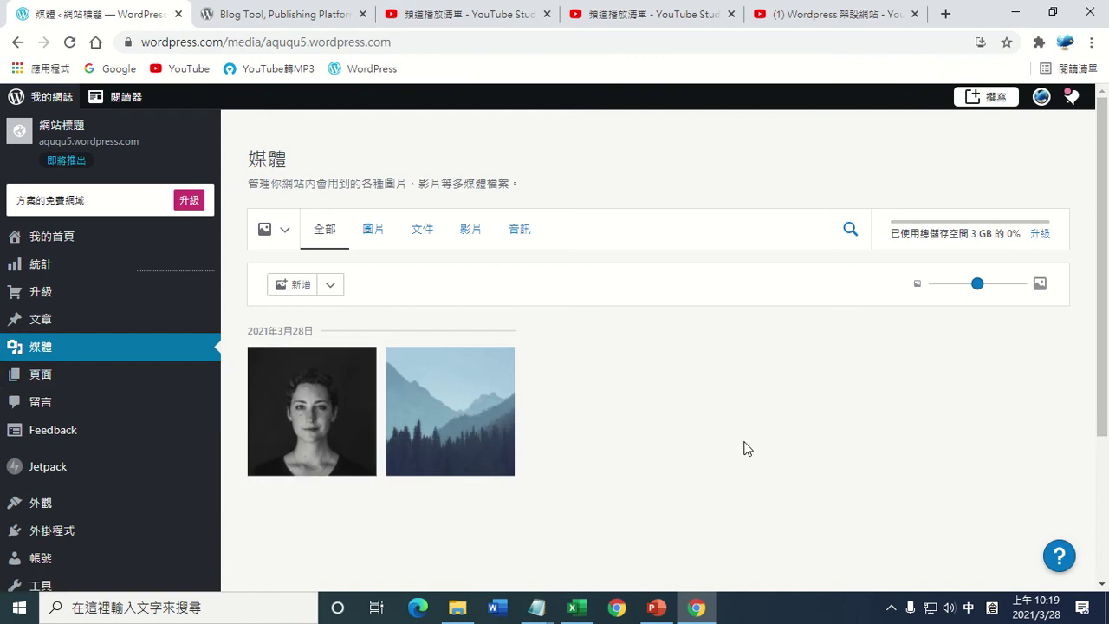
# Step: Filter the media library by images, documents and videos in turn, and return to showing all media
pyautogui.click(369, 232)
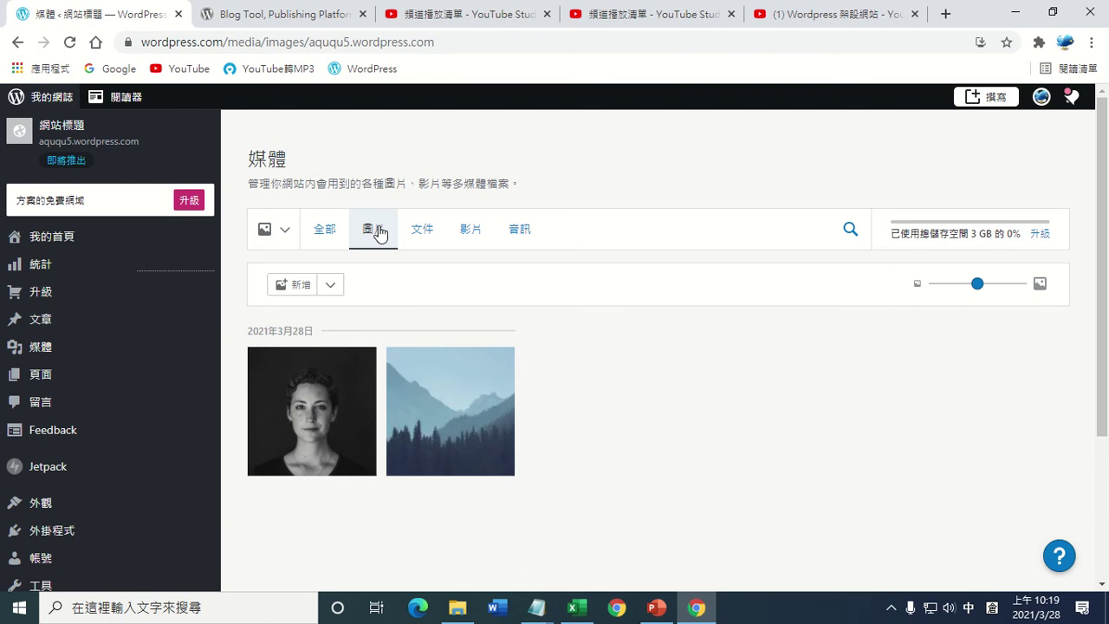
pyautogui.click(420, 233)
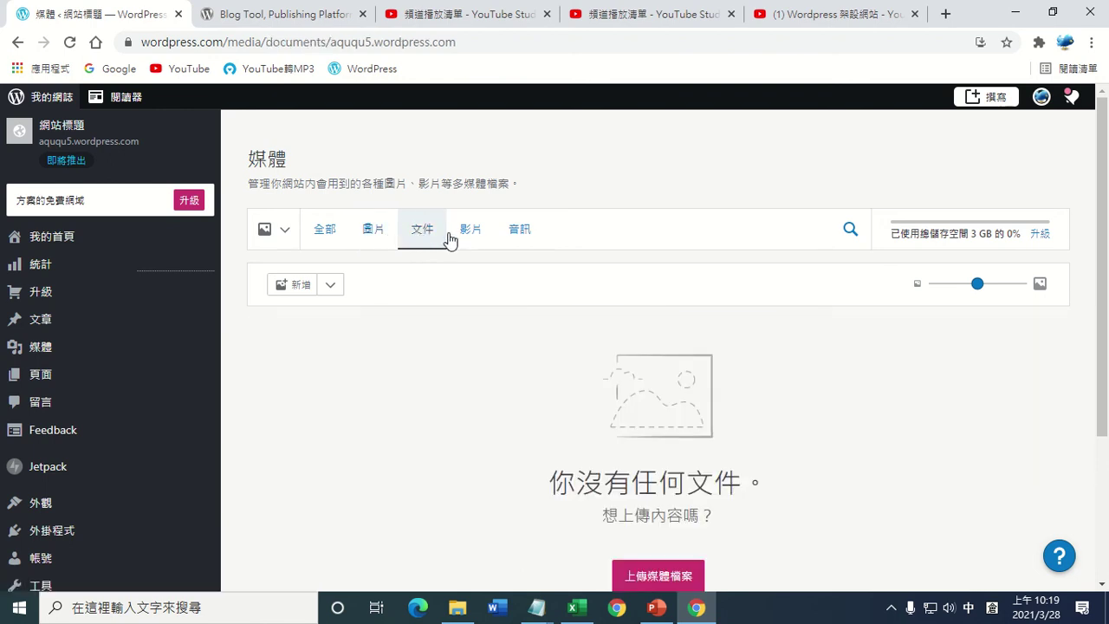
pyautogui.click(474, 238)
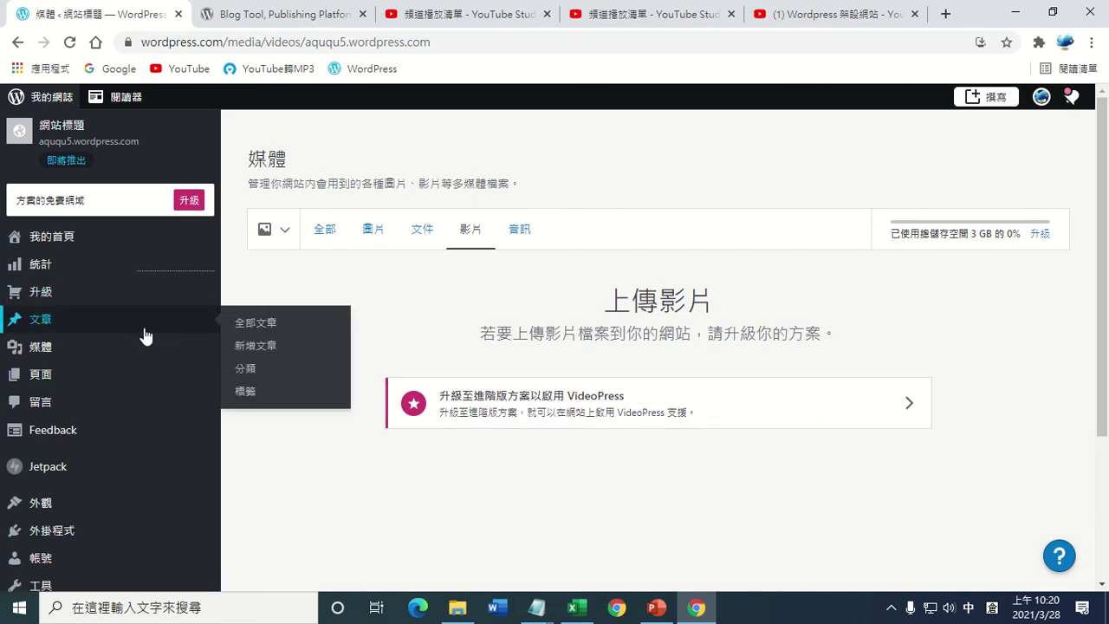
pyautogui.click(328, 232)
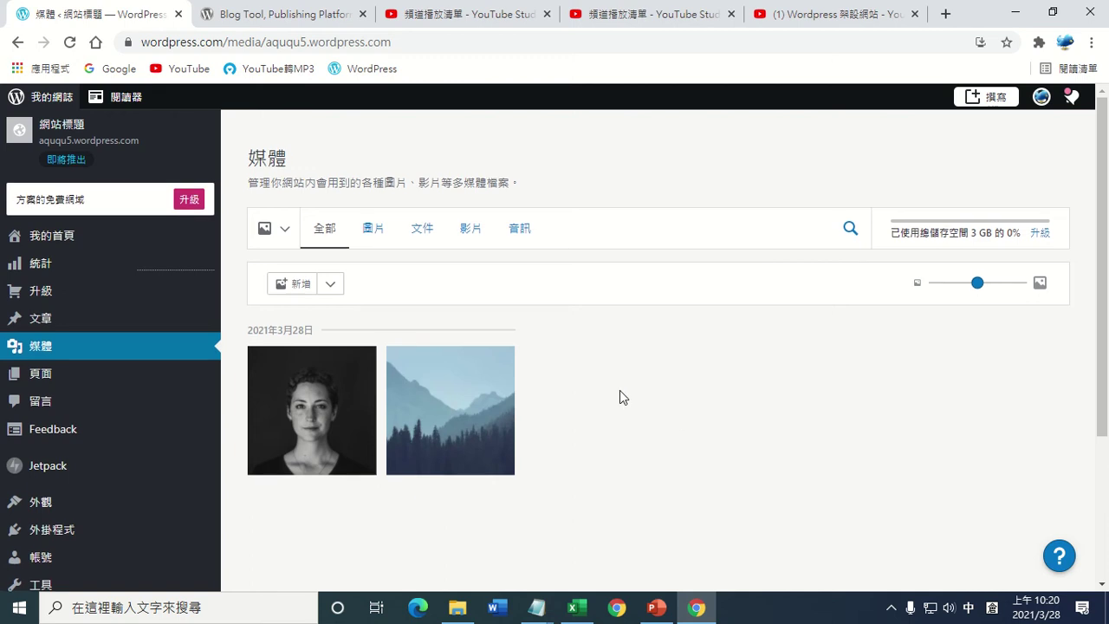
# Step: View the site's list of published pages and its comments overview
pyautogui.scroll(-1, 619, 390)
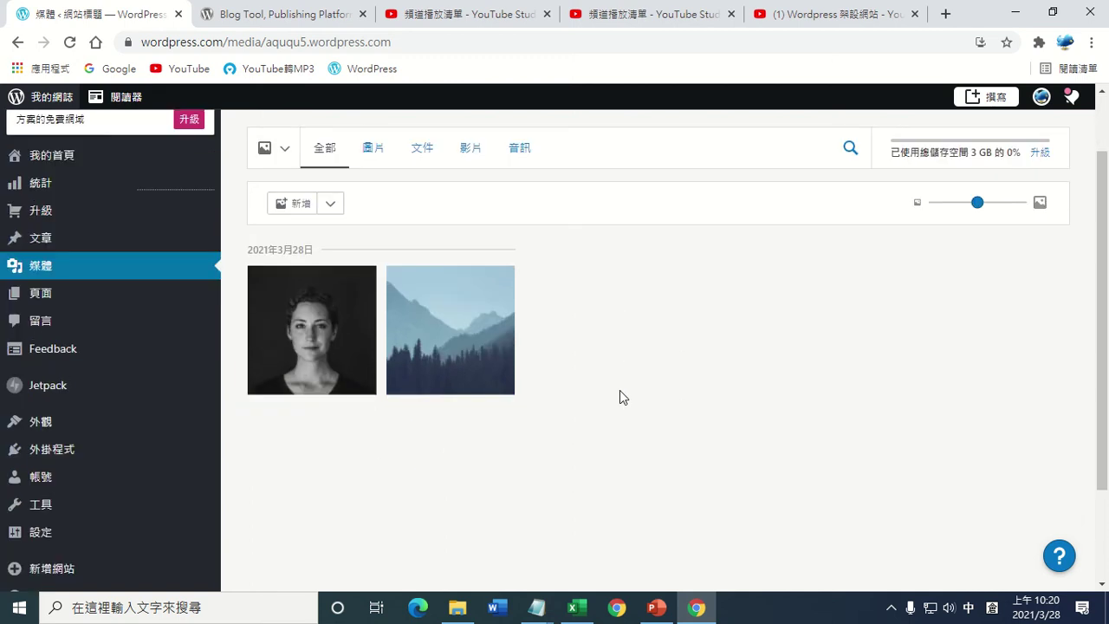
pyautogui.click(54, 307)
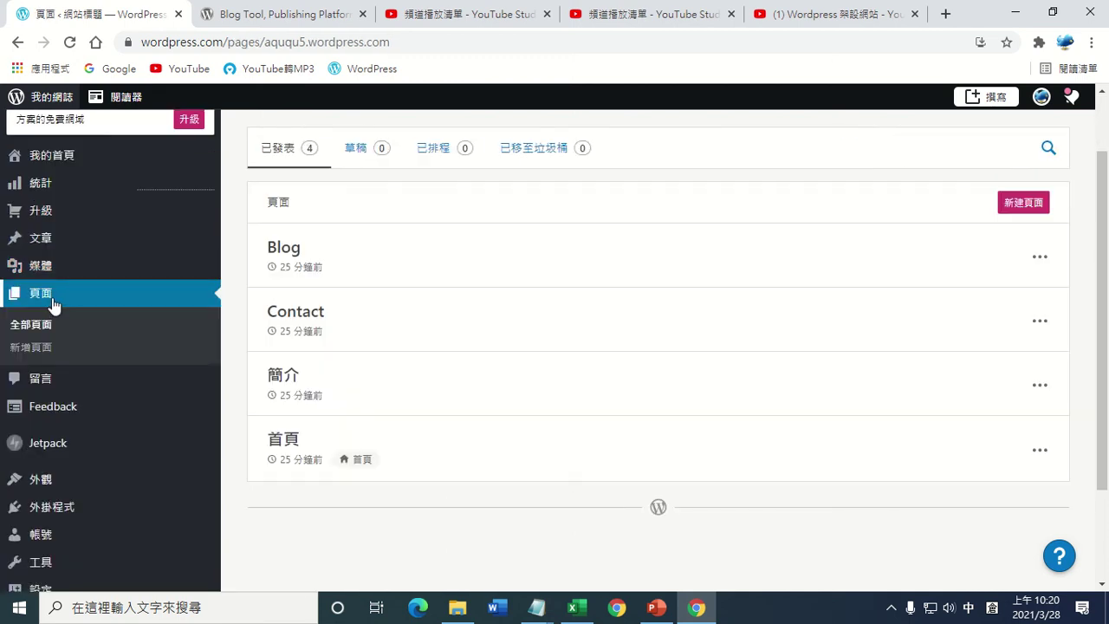
pyautogui.click(54, 386)
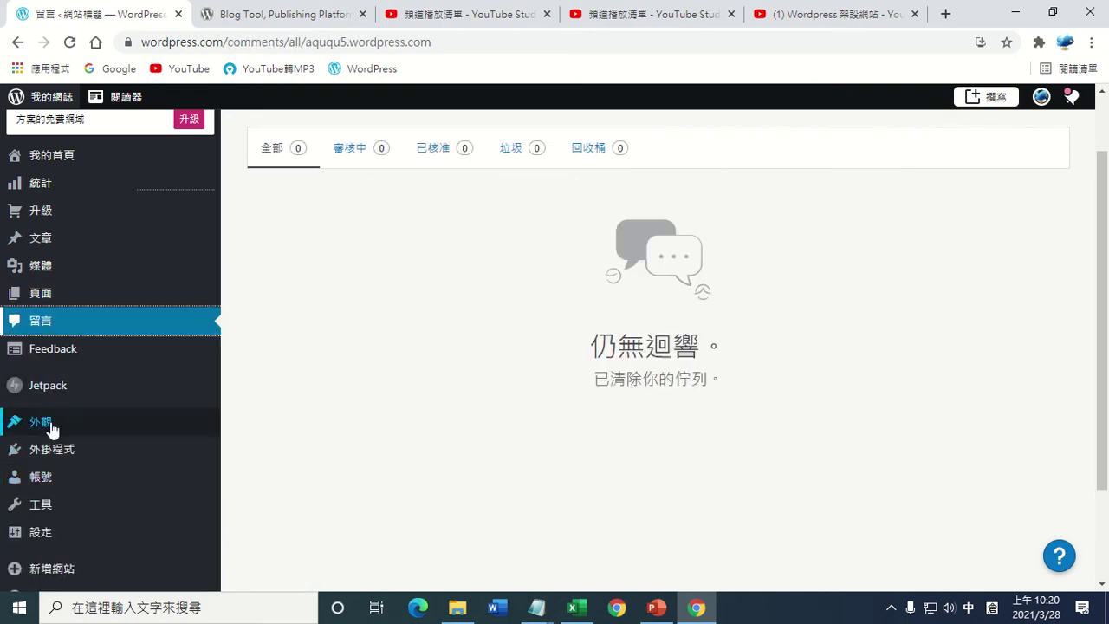
# Step: Browse the recommended themes for the site and show all themes, including the advanced themes with their search filters
pyautogui.click(57, 424)
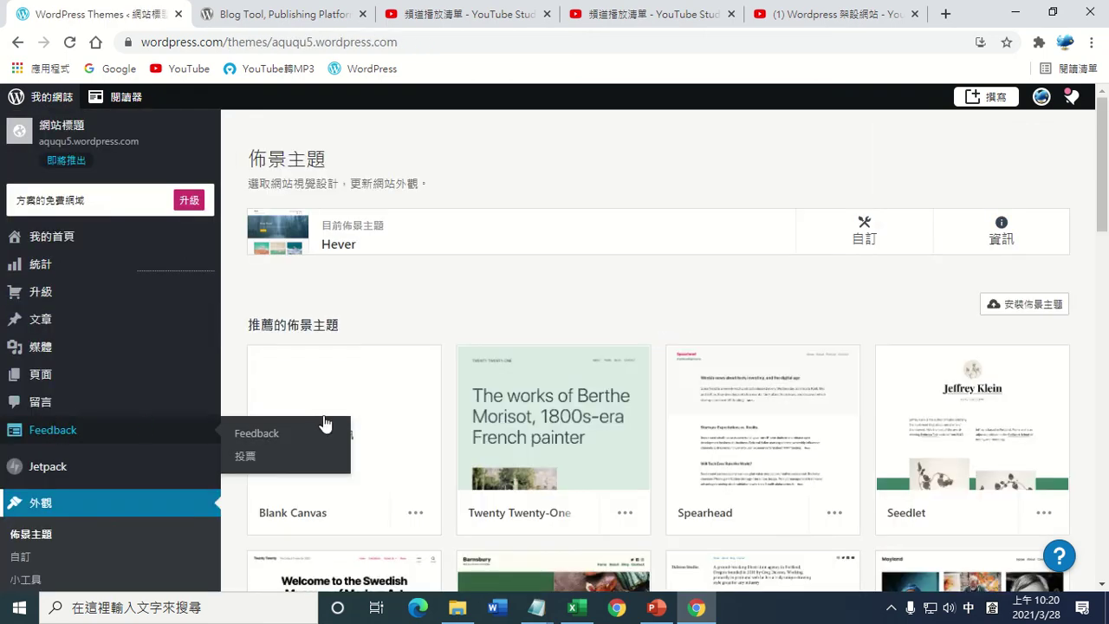
pyautogui.scroll(-2, 431, 403)
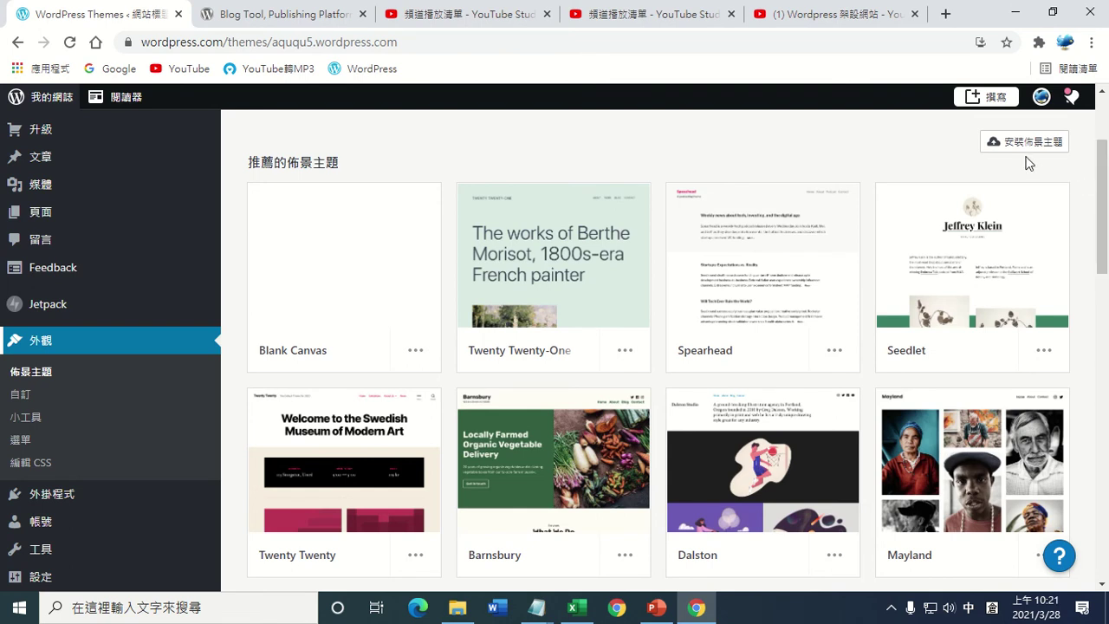
pyautogui.moveTo(1105, 204); pyautogui.dragTo(1105, 490)
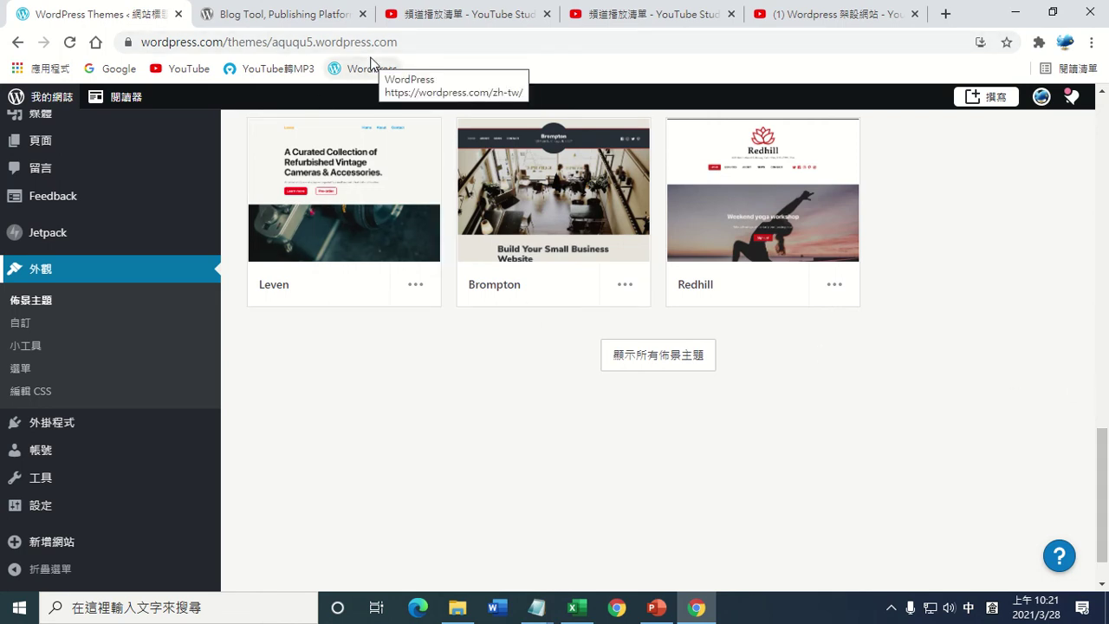
pyautogui.click(669, 365)
pyautogui.scroll(-2, 671, 365)
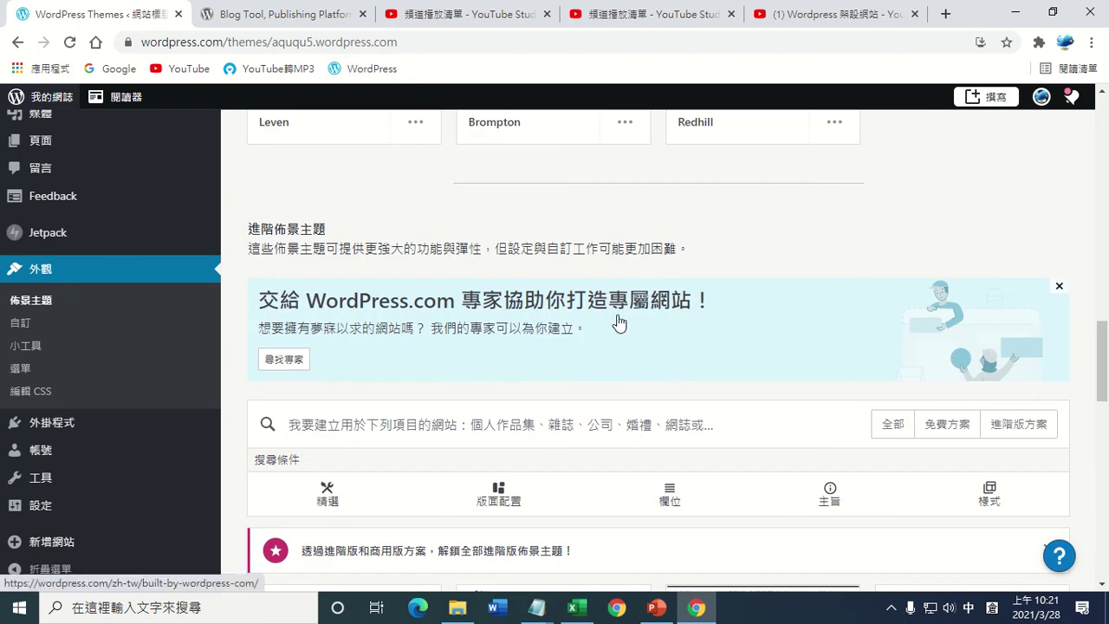
pyautogui.scroll(-2, 586, 324)
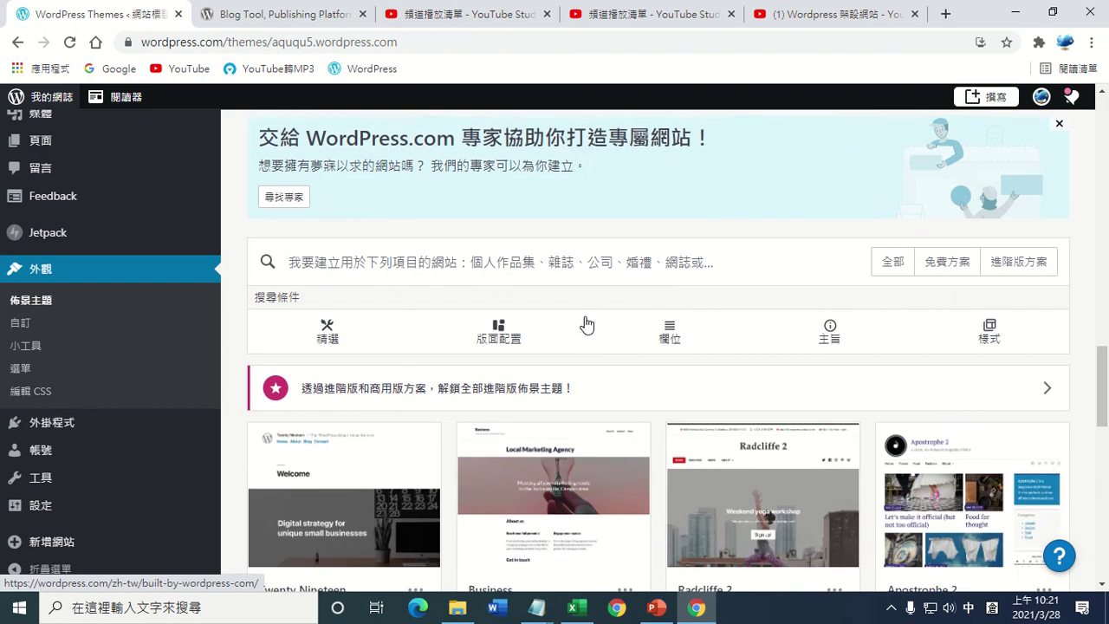
pyautogui.scroll(15, 813, 366)
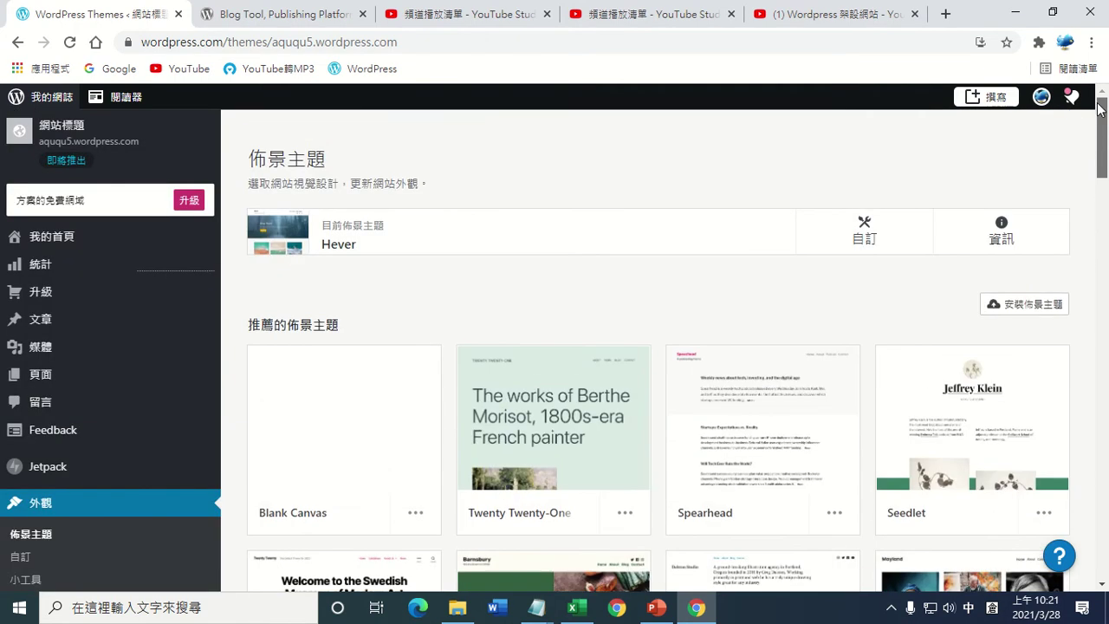
# Step: Look over the Appearance options and reopen the Themes page
pyautogui.moveTo(141, 468)
pyautogui.scroll(-2, 141, 468)
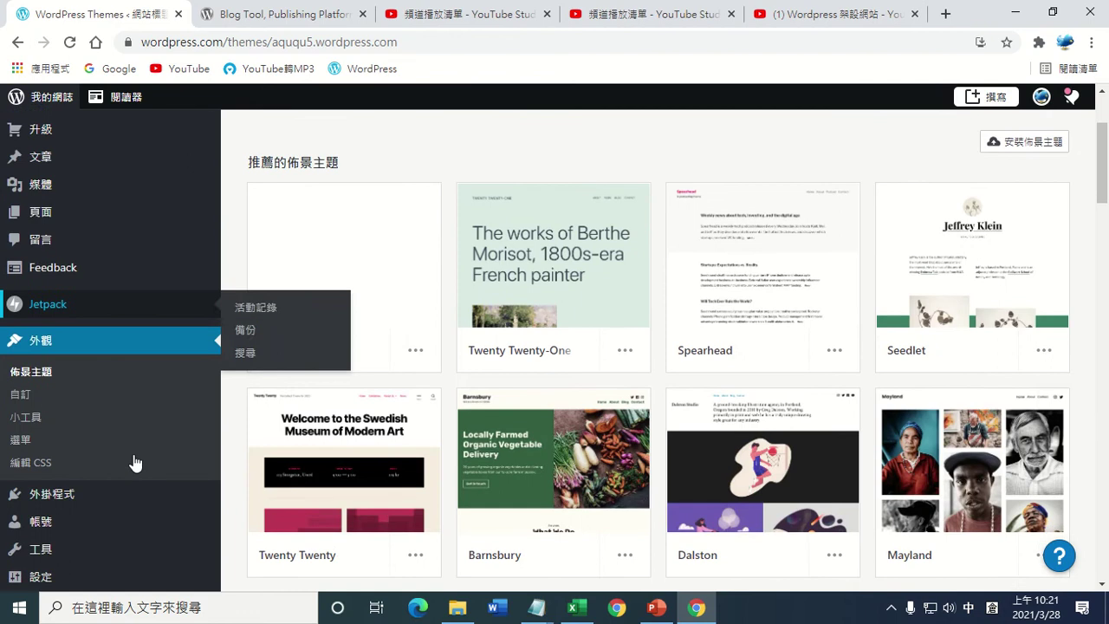
pyautogui.click(49, 374)
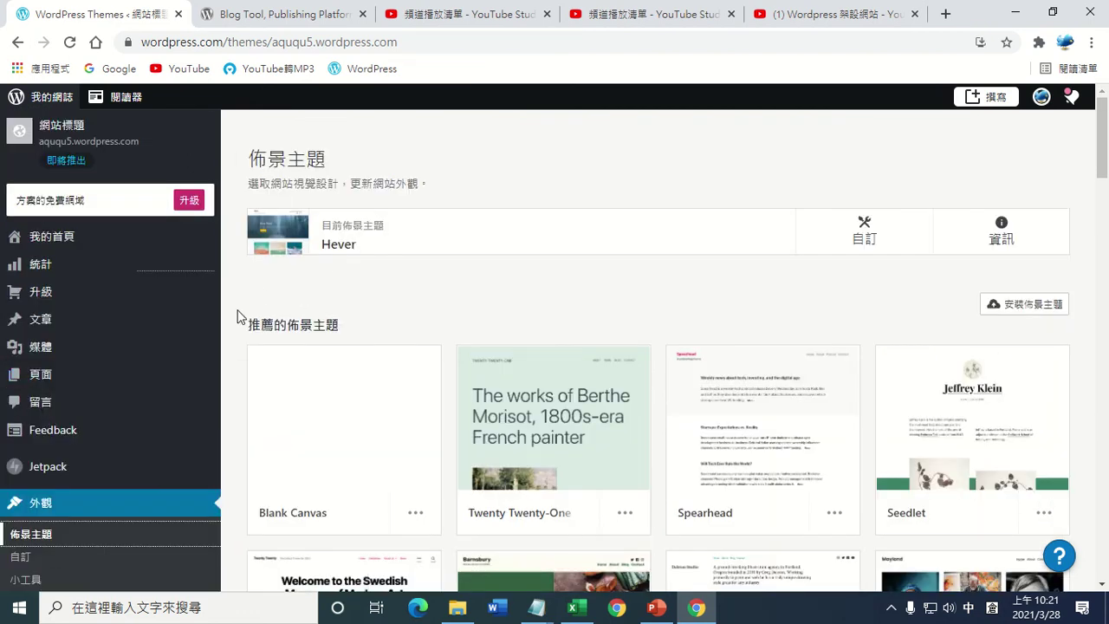
# Step: Open the footer widget settings in the site customizer, dismiss the introductory tip and close the customizer
pyautogui.scroll(-1, 173, 390)
pyautogui.scroll(-1, 69, 430)
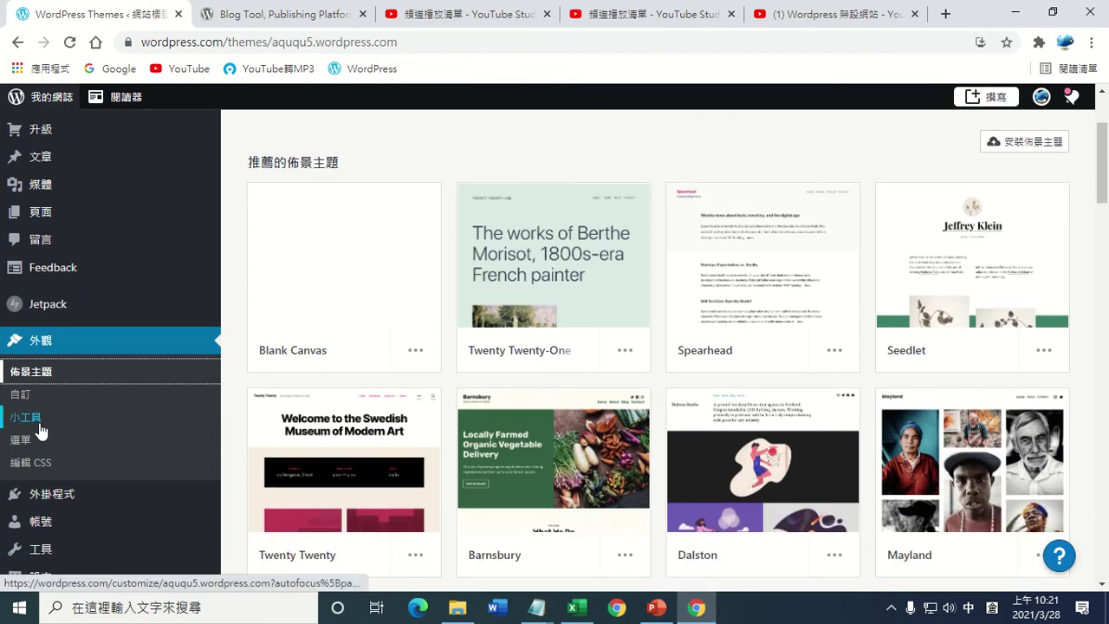
pyautogui.click(39, 431)
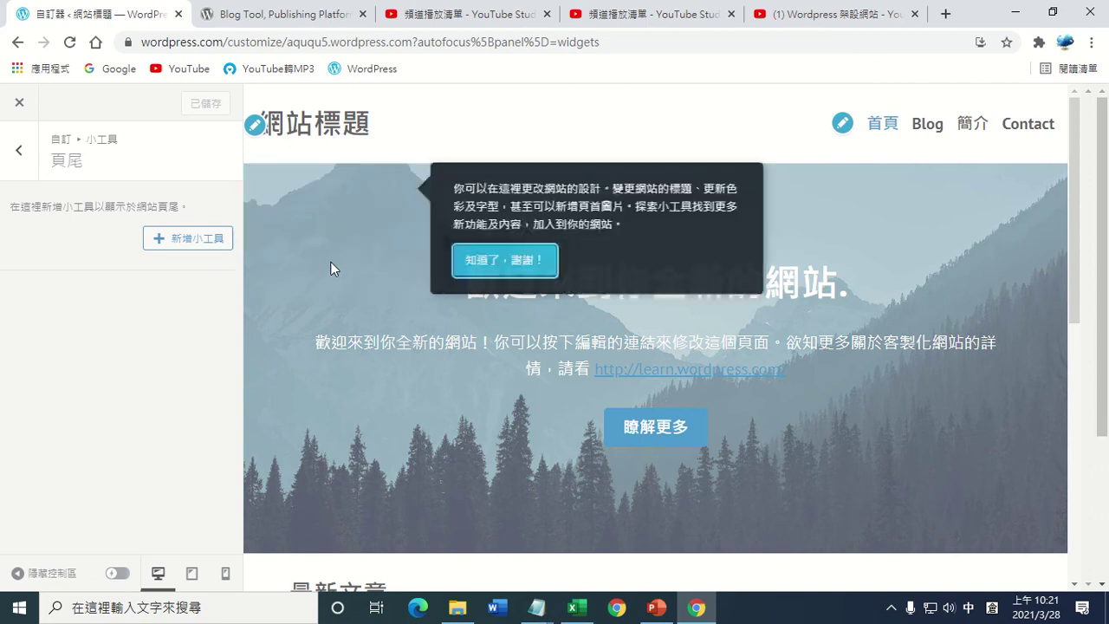
pyautogui.click(358, 282)
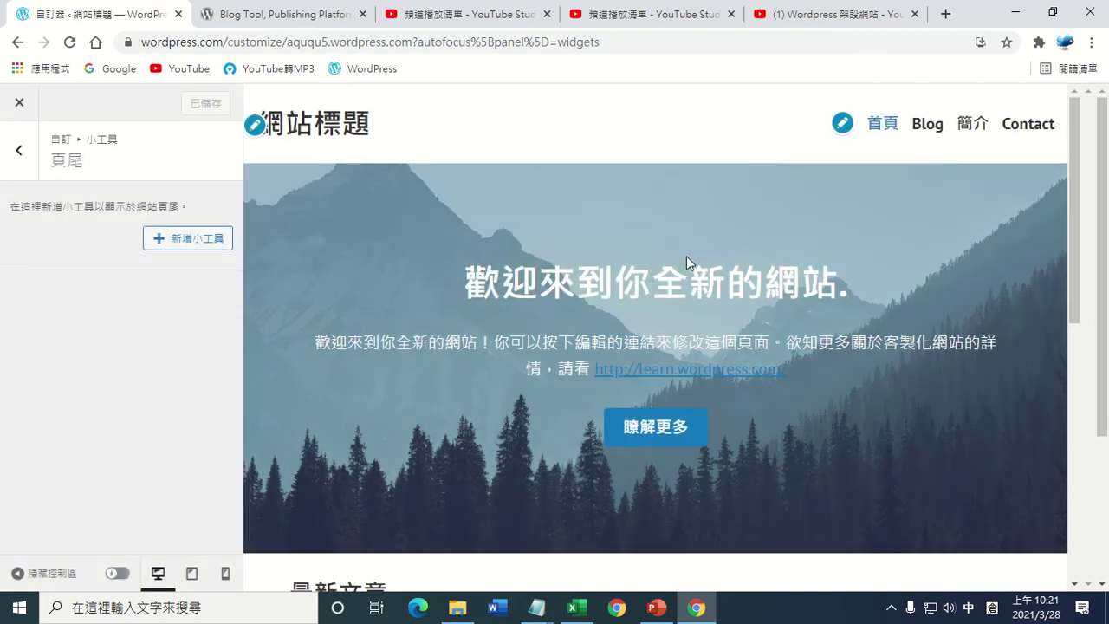
pyautogui.click(19, 103)
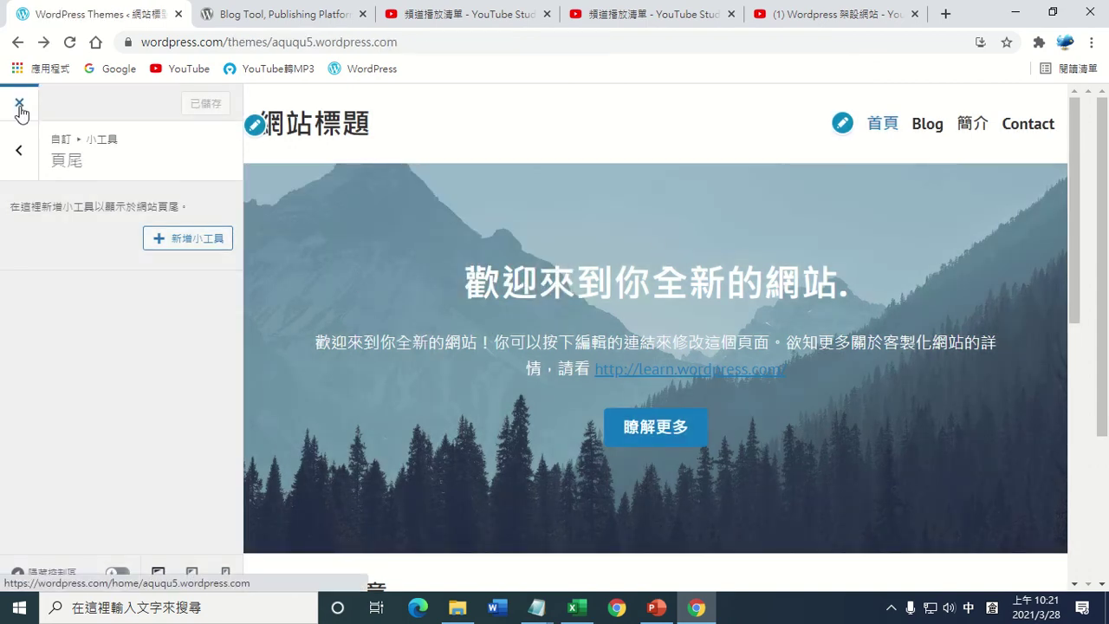
# Step: Open the plugins page and examine its featured, popular and new plugins
pyautogui.scroll(-2, 72, 311)
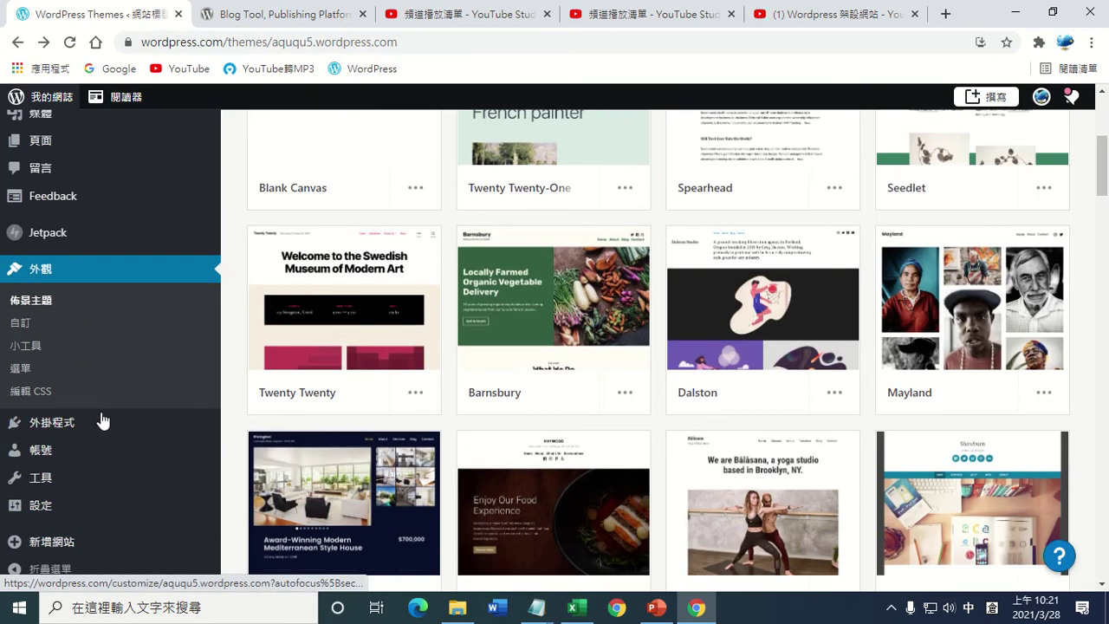
pyautogui.click(75, 429)
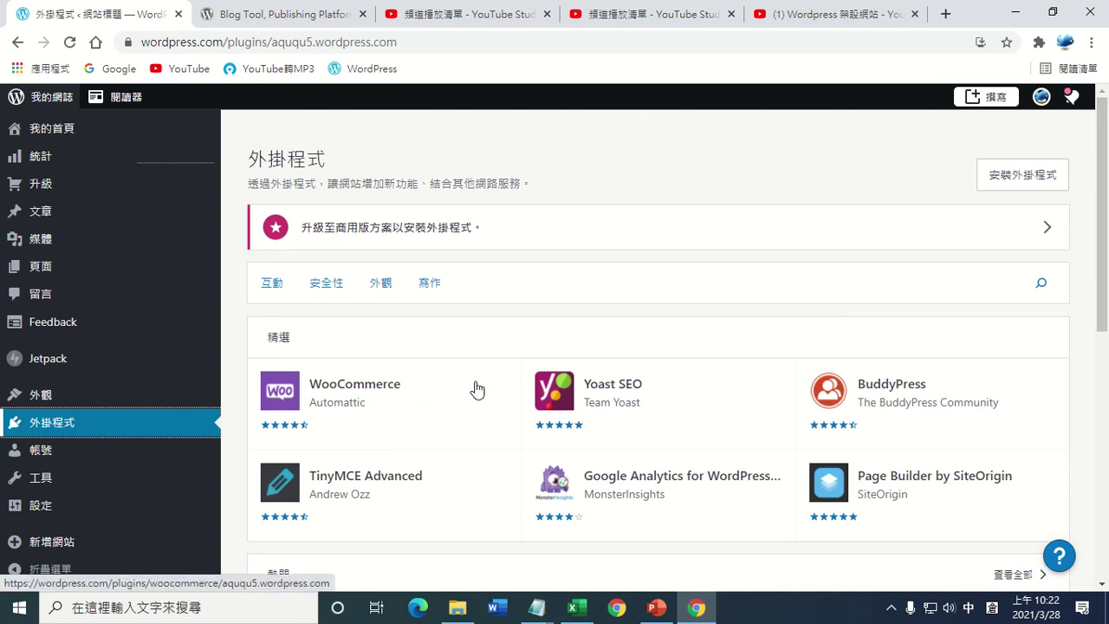
pyautogui.scroll(-3, 476, 389)
pyautogui.scroll(-1, 475, 389)
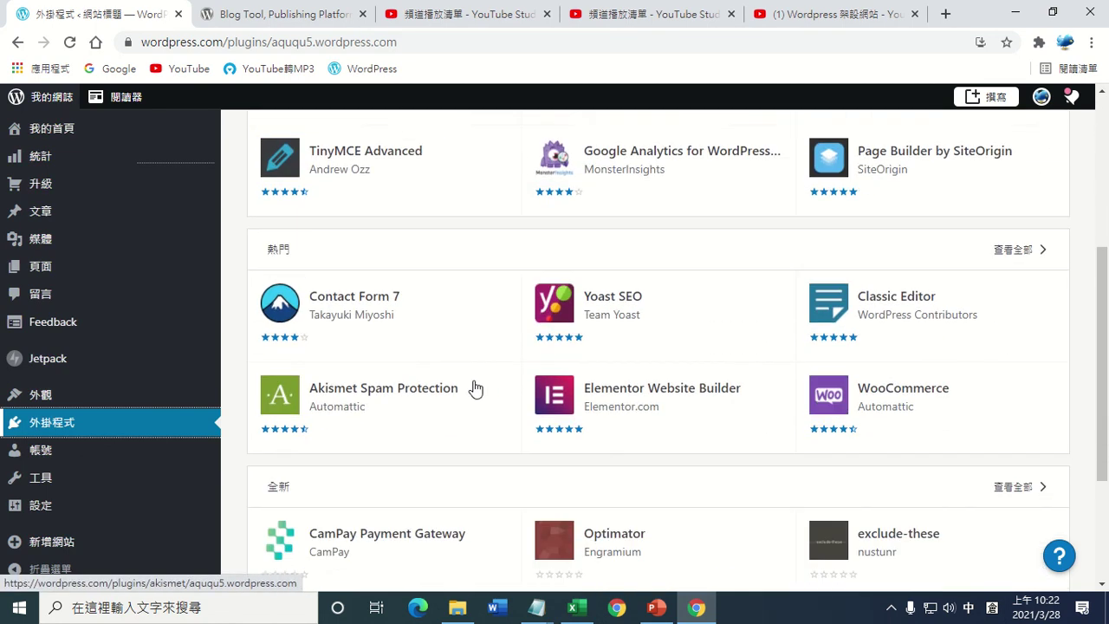
pyautogui.scroll(-2, 476, 389)
pyautogui.scroll(3, 473, 389)
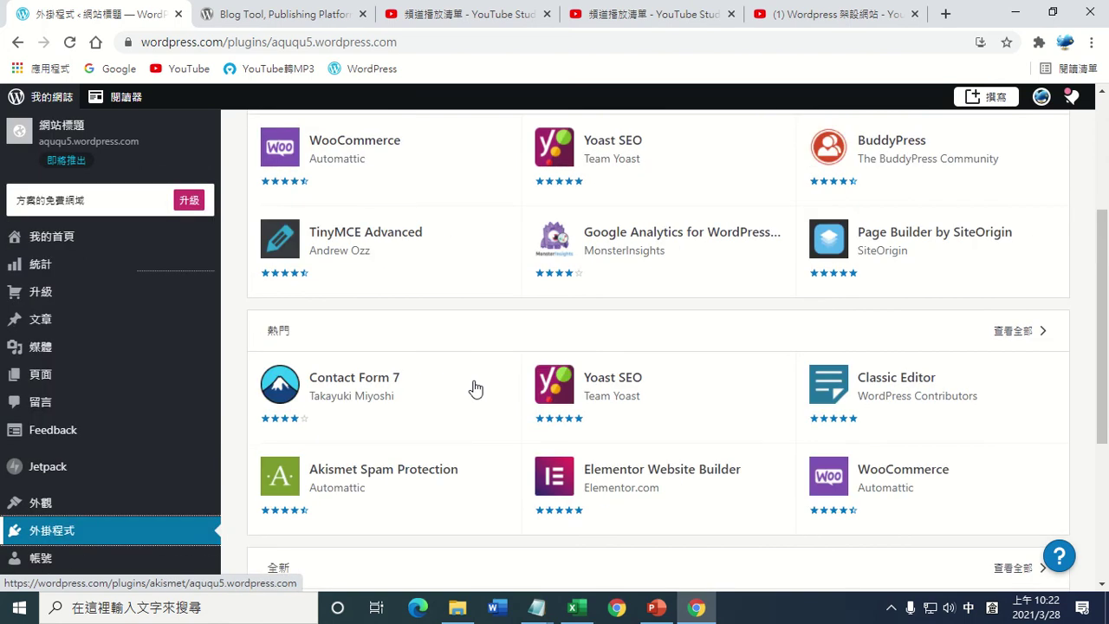
pyautogui.scroll(-3, 464, 371)
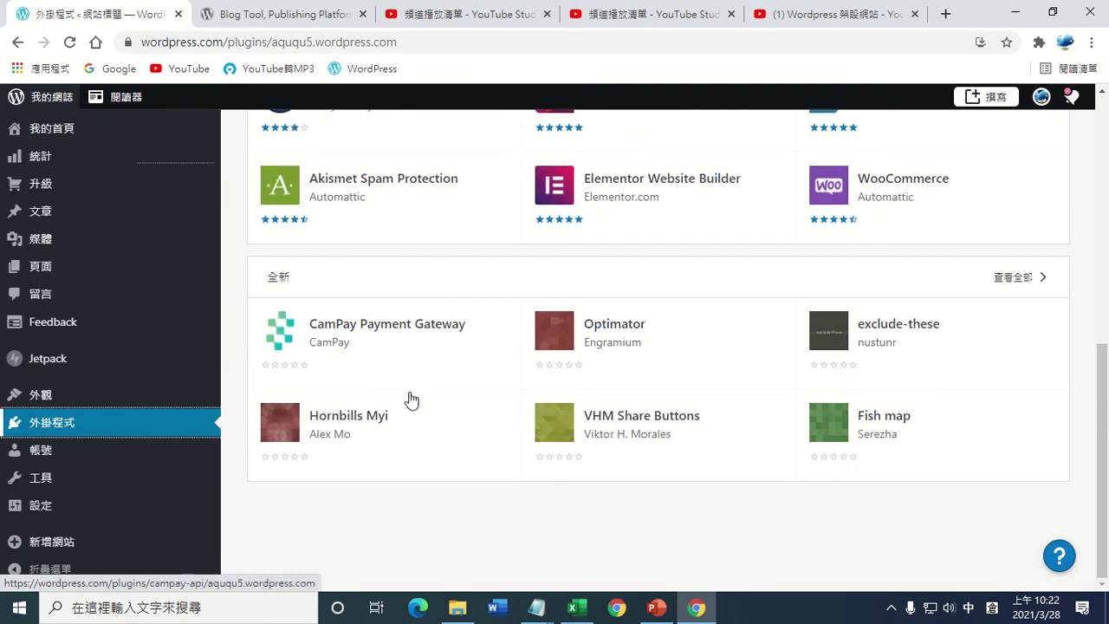
# Step: Open the site's users page and look over its marketing tools and third-party integrations
pyautogui.click(29, 455)
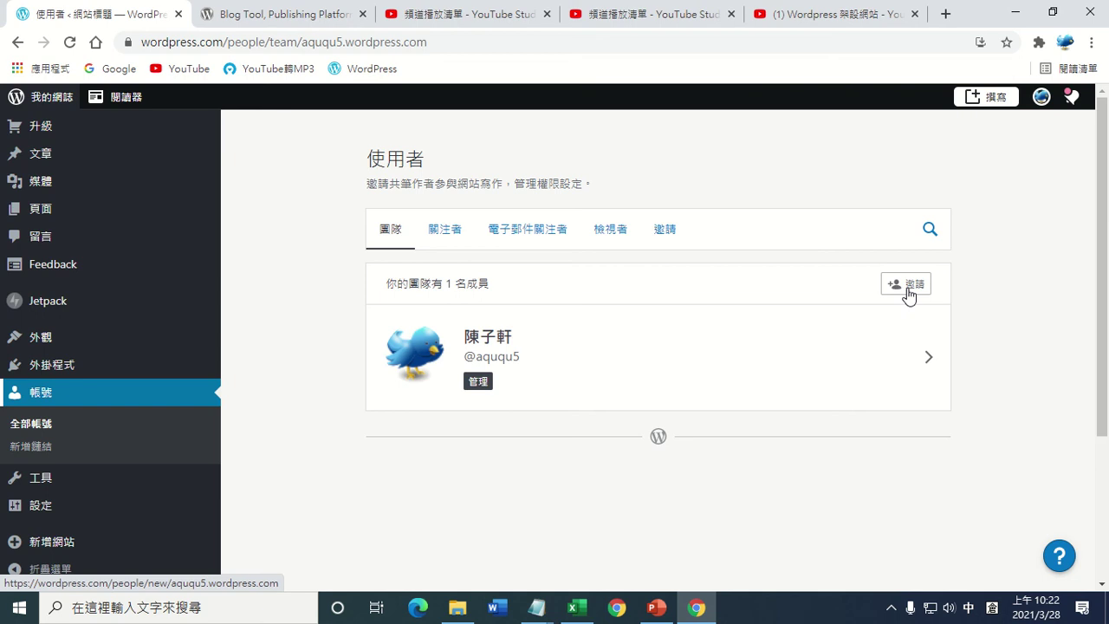
pyautogui.click(52, 477)
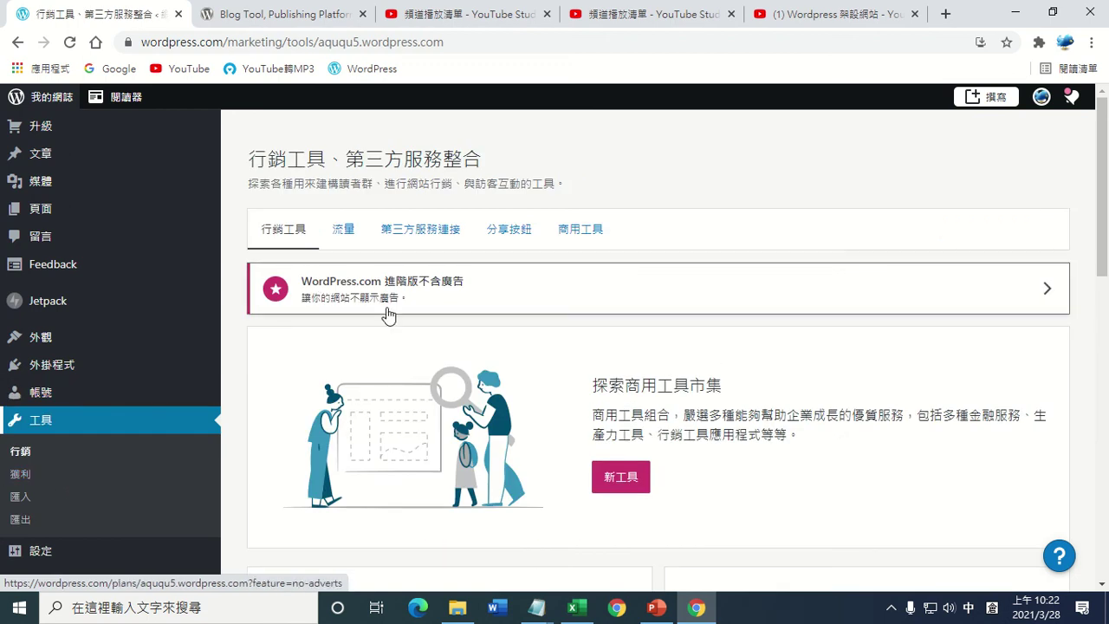
pyautogui.scroll(-1, 388, 316)
pyautogui.scroll(-1, 81, 507)
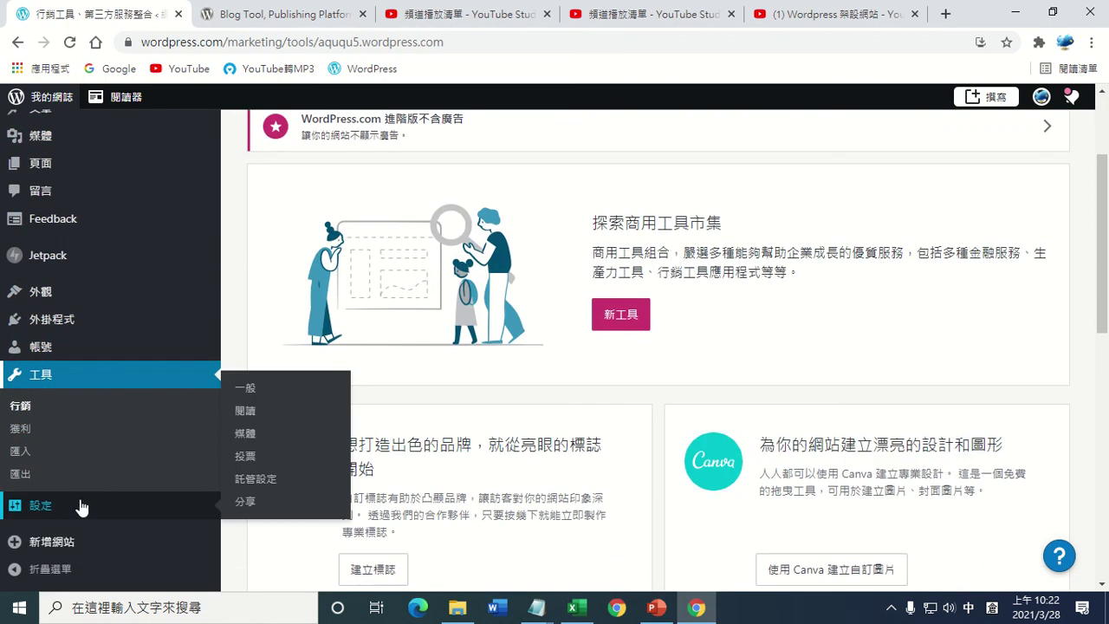
# Step: View the site's general settings and open its reading settings
pyautogui.click(80, 507)
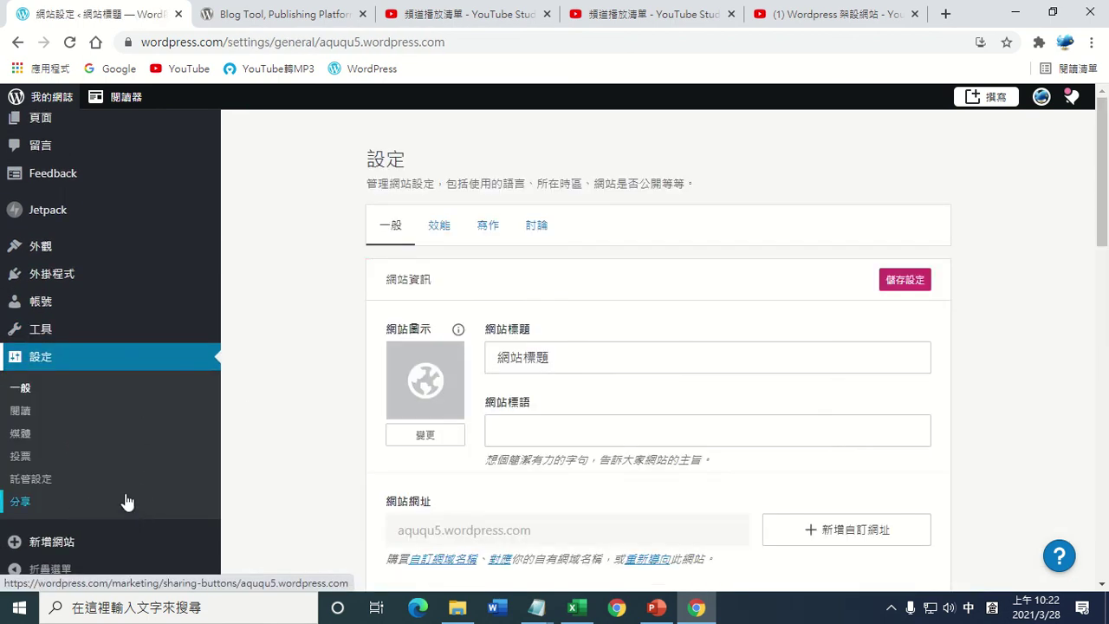
pyautogui.click(21, 411)
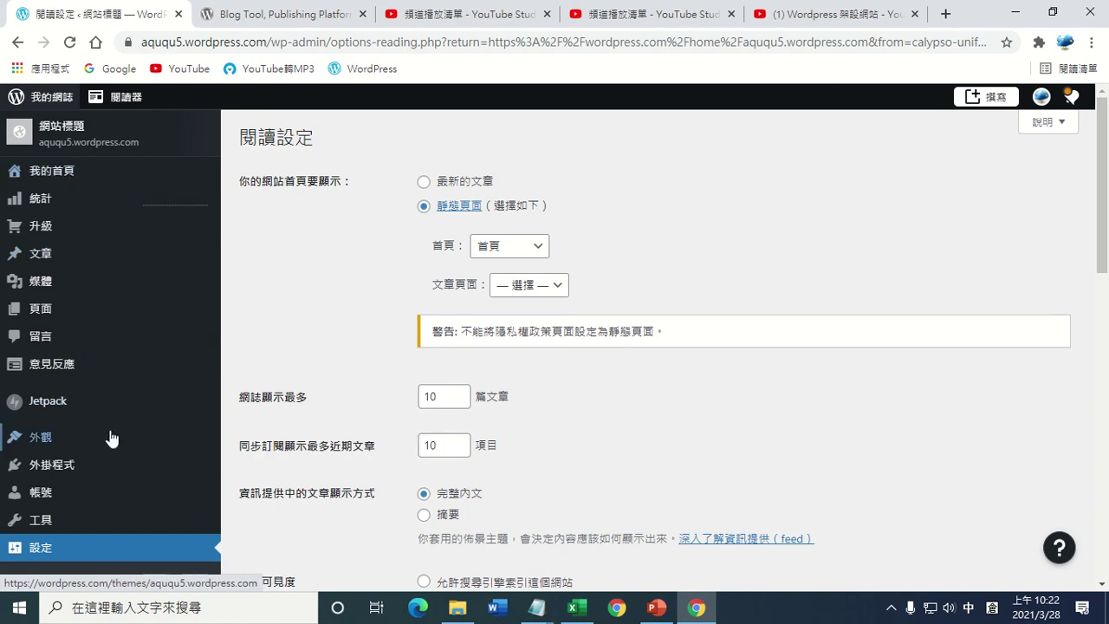
# Step: Return to the Themes page and browse the recommended themes for the site
pyautogui.moveTo(106, 443)
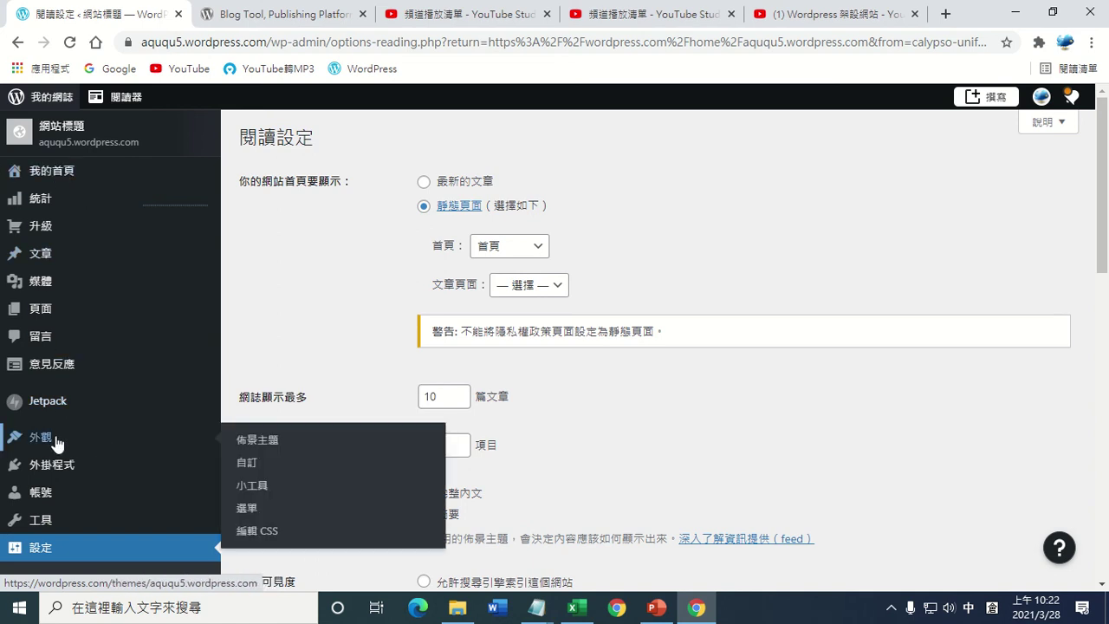
pyautogui.click(57, 444)
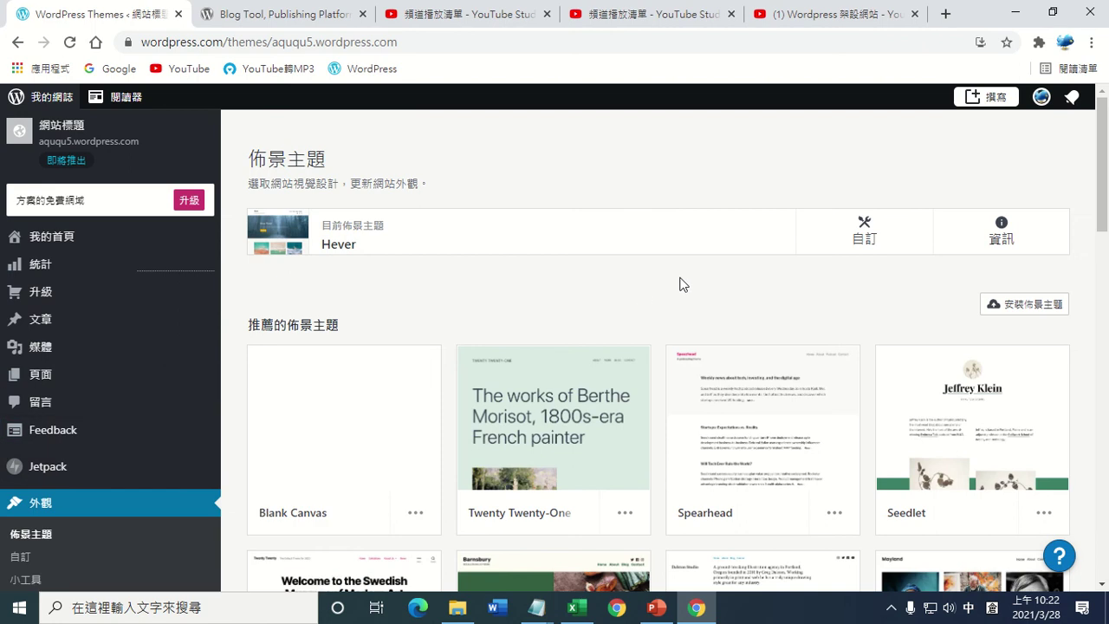
pyautogui.moveTo(1103, 199); pyautogui.dragTo(1106, 283)
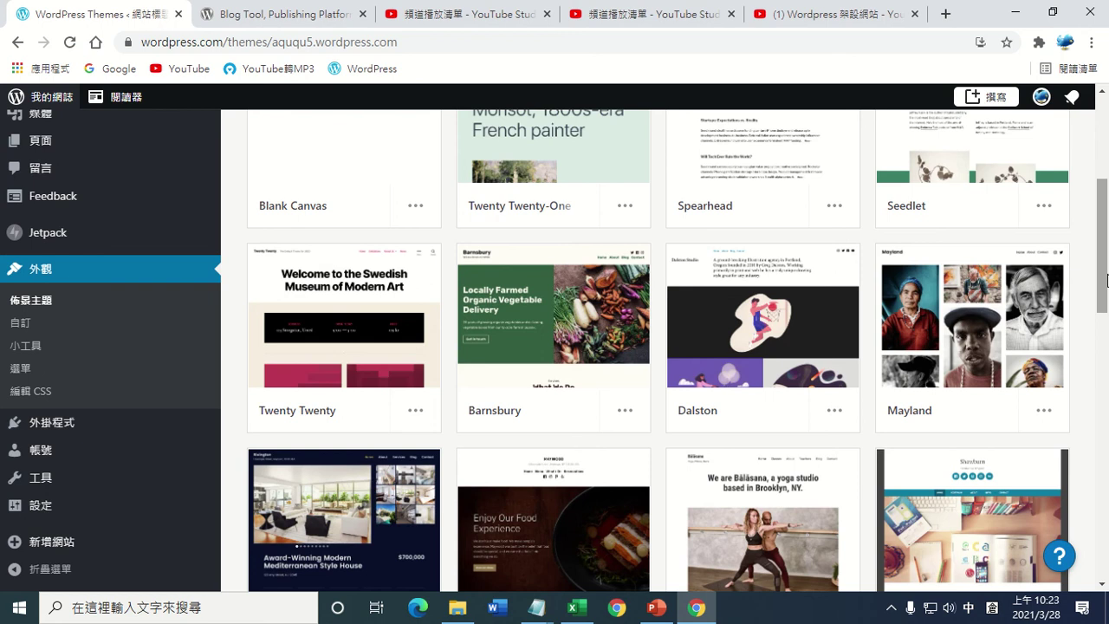
pyautogui.moveTo(962, 329)
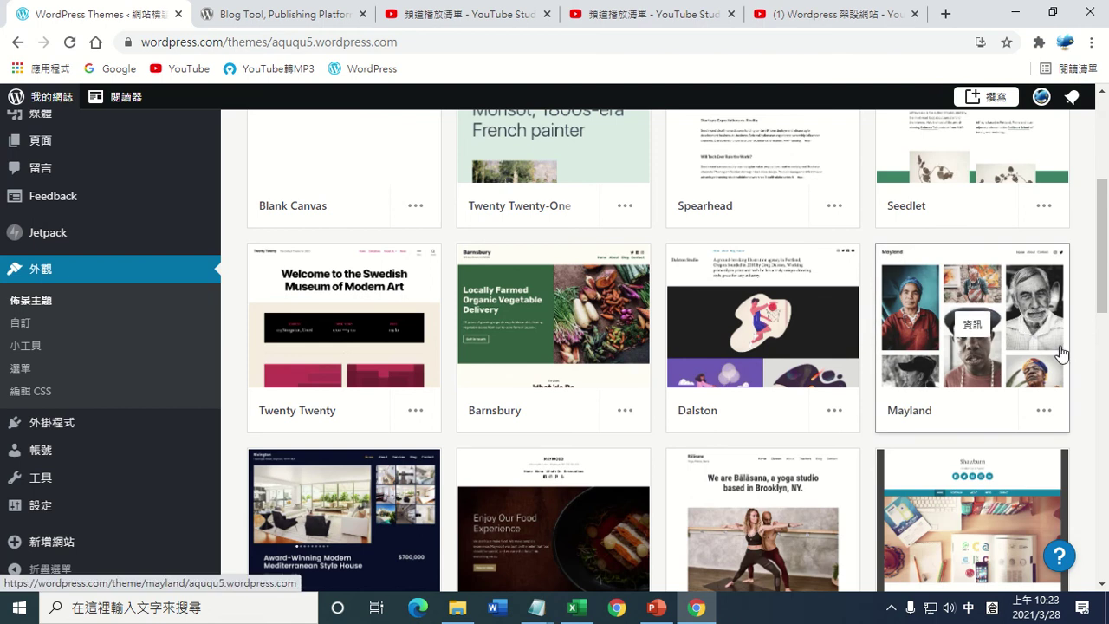
pyautogui.scroll(-3, 589, 441)
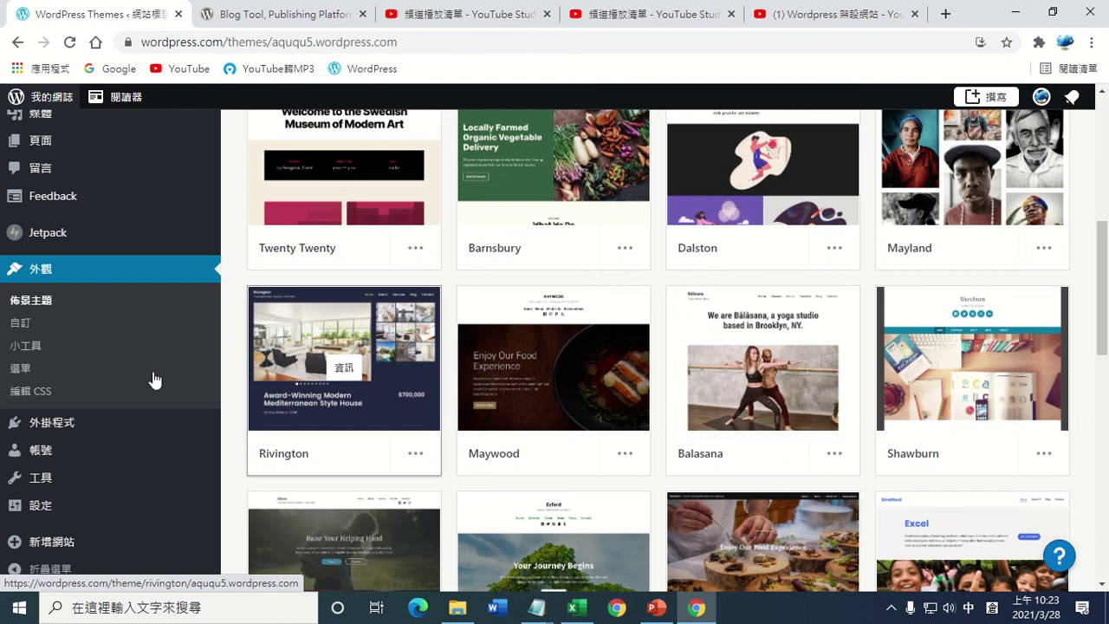
pyautogui.scroll(3, 125, 315)
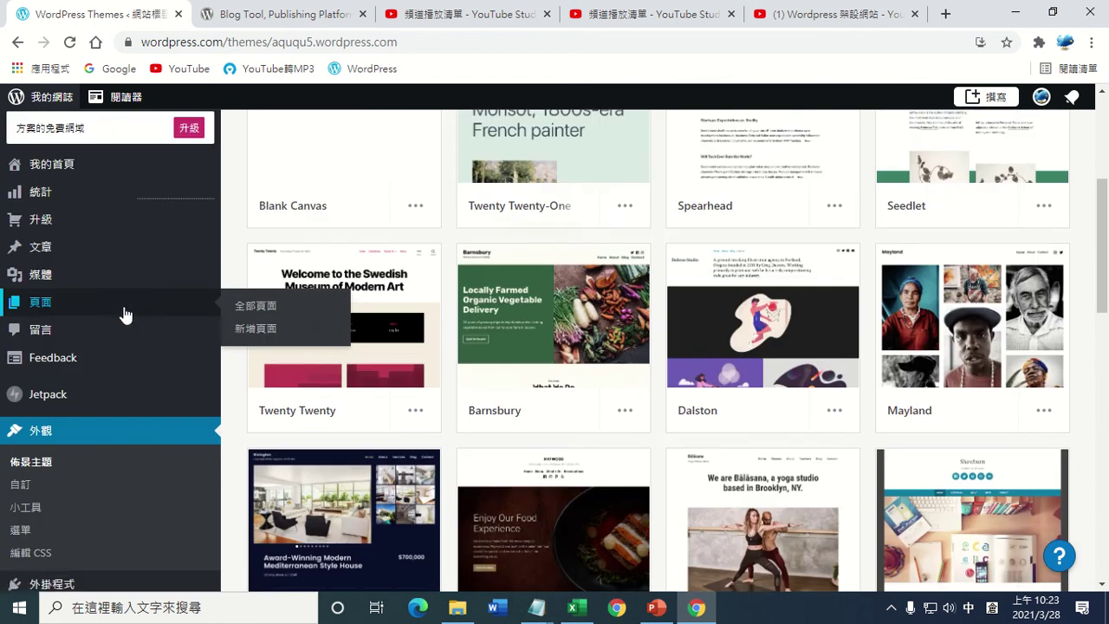
pyautogui.scroll(-3, 126, 315)
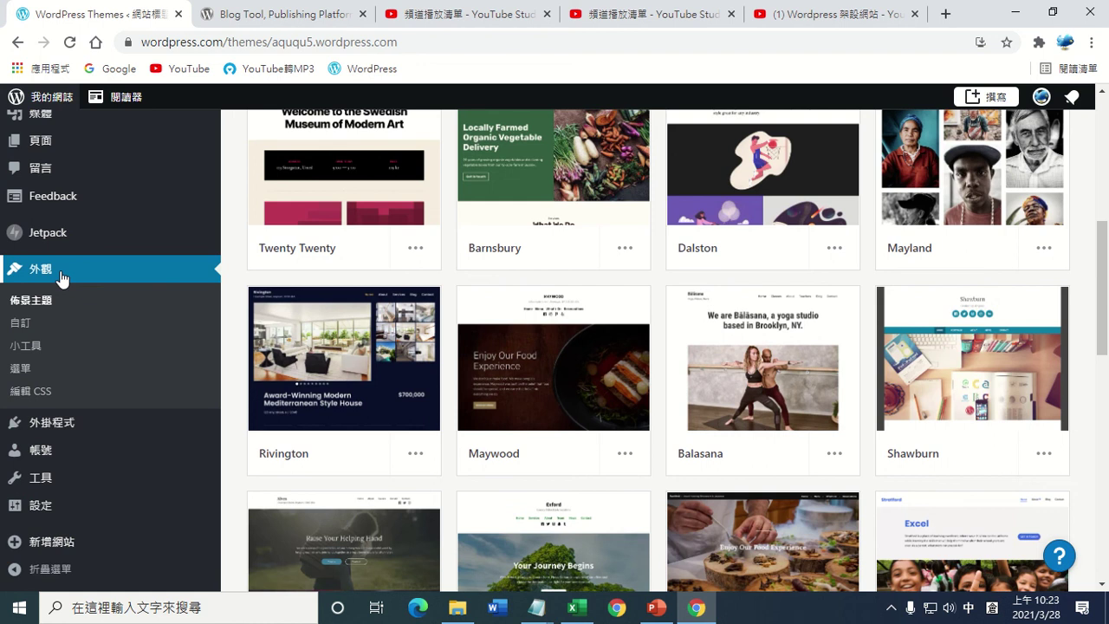
pyautogui.click(49, 306)
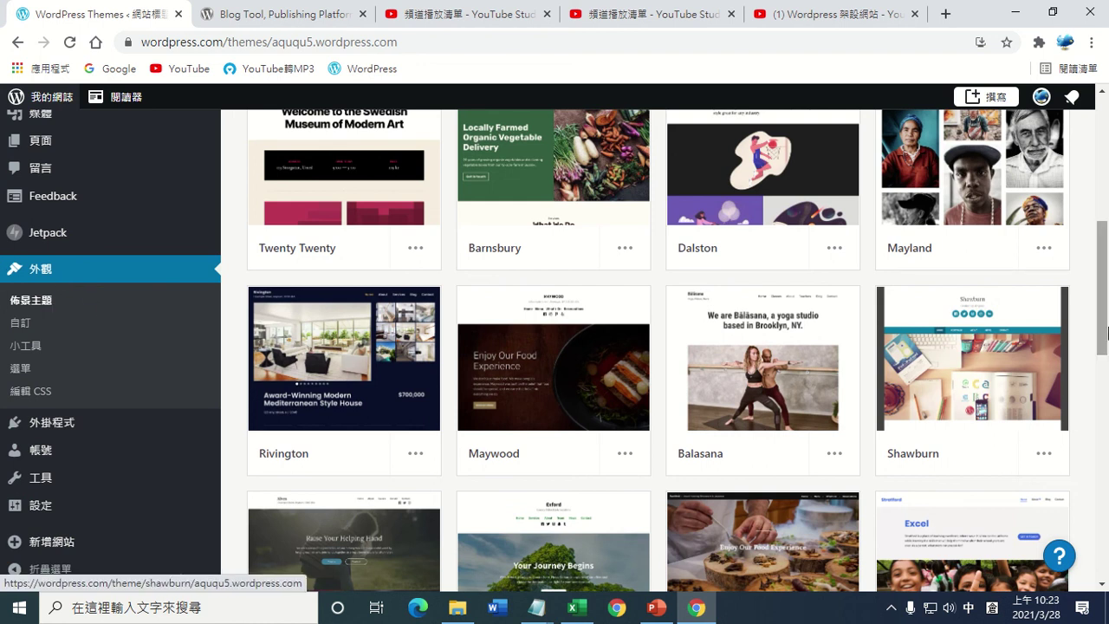
pyautogui.scroll(-2, 1108, 269)
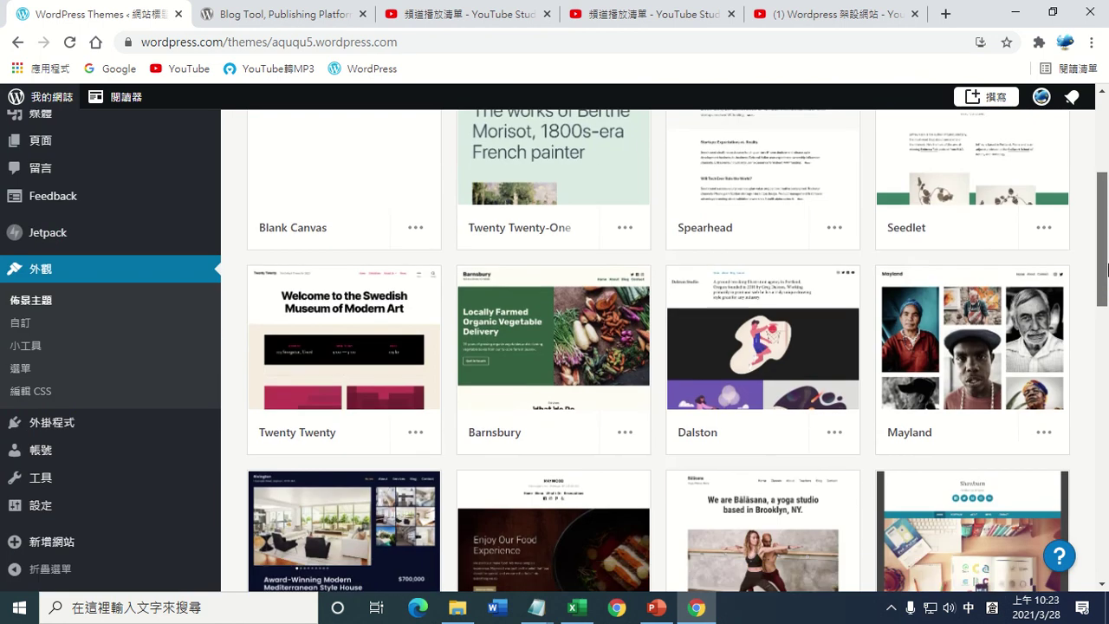
# Step: Open the Mayland theme's details and activate it without changing the existing homepage content
pyautogui.click(1009, 331)
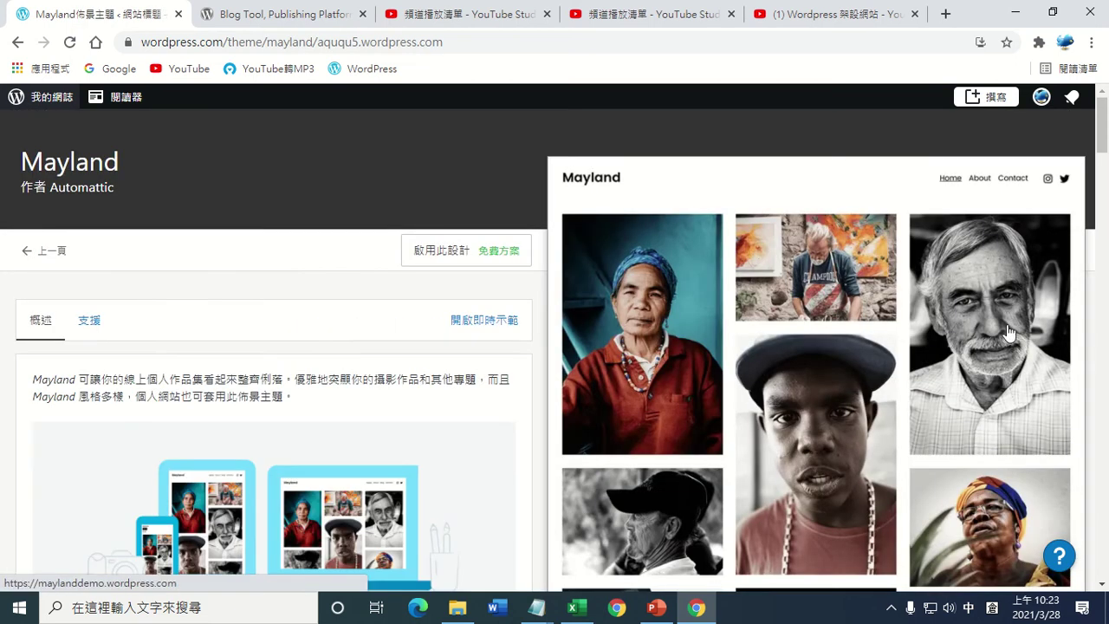
pyautogui.click(422, 259)
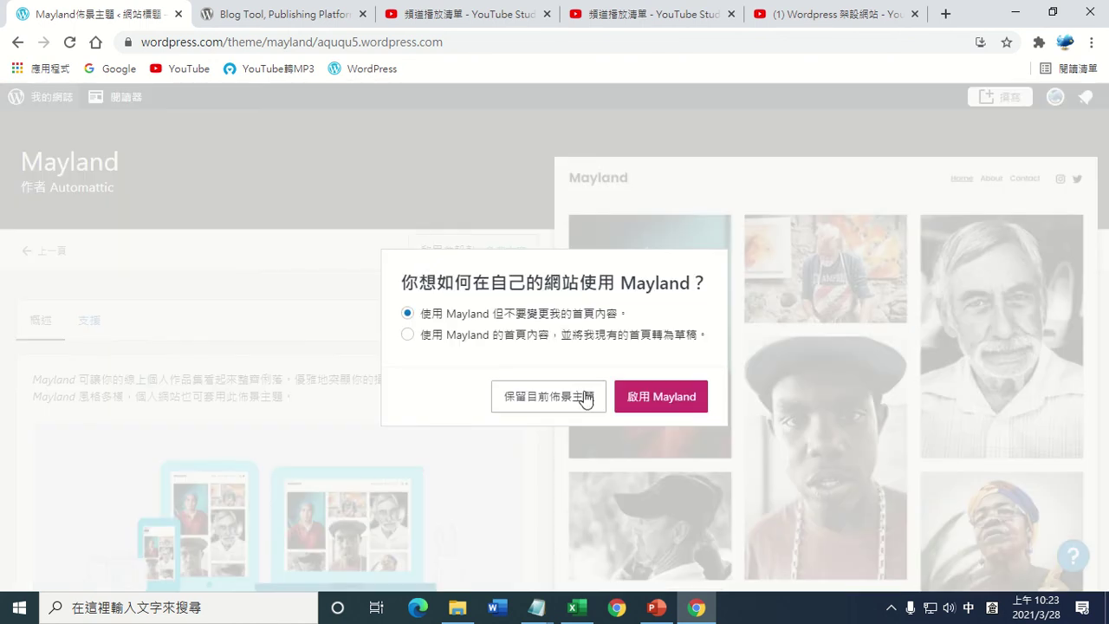
pyautogui.click(660, 406)
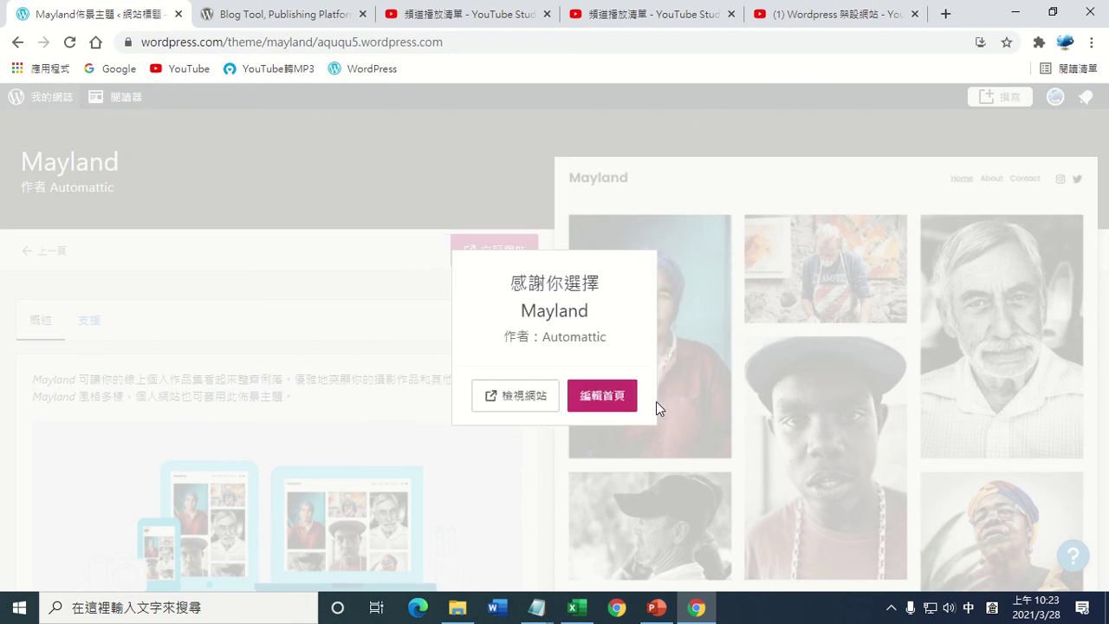
# Step: View the site with the Mayland theme applied and copy its web address
pyautogui.click(517, 398)
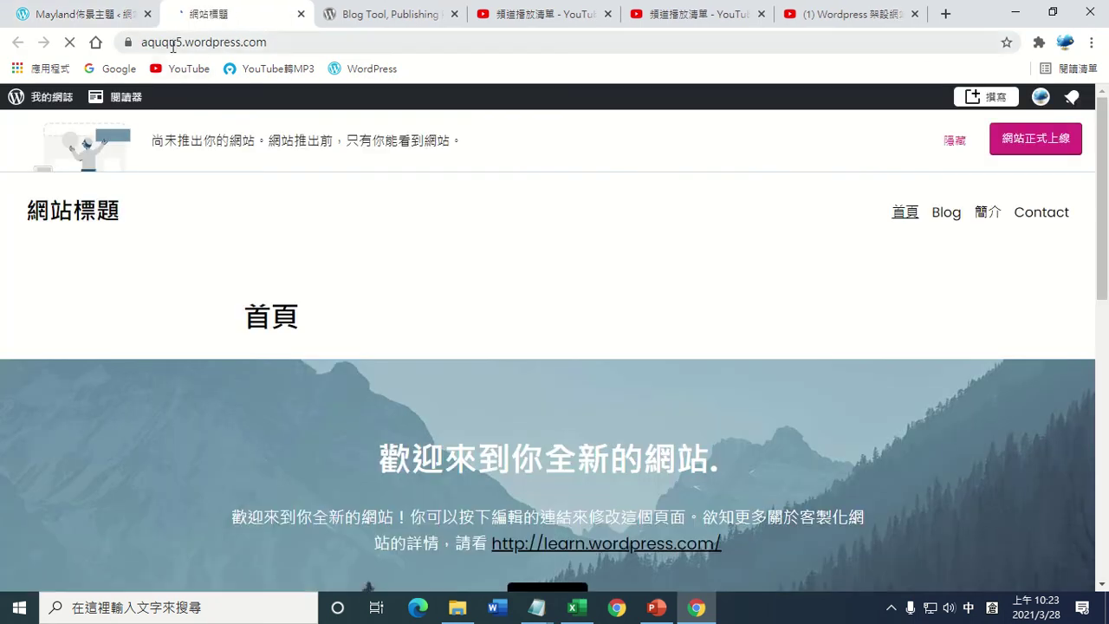
pyautogui.click(275, 43)
pyautogui.hotkey('ctrl', 'c')
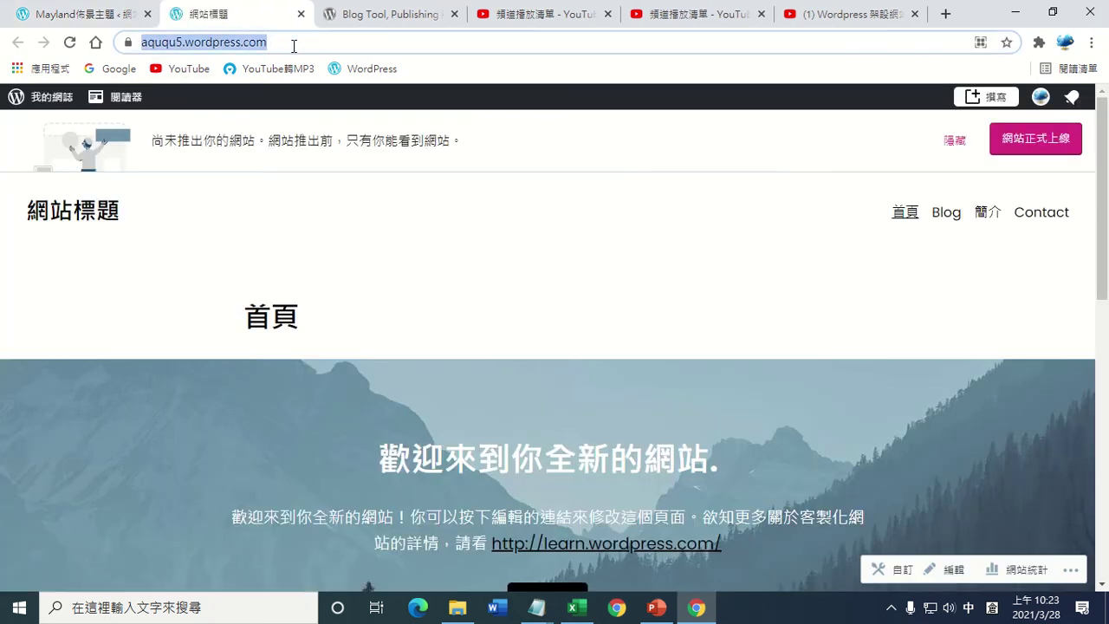
pyautogui.moveTo(293, 46); pyautogui.dragTo(187, 49)
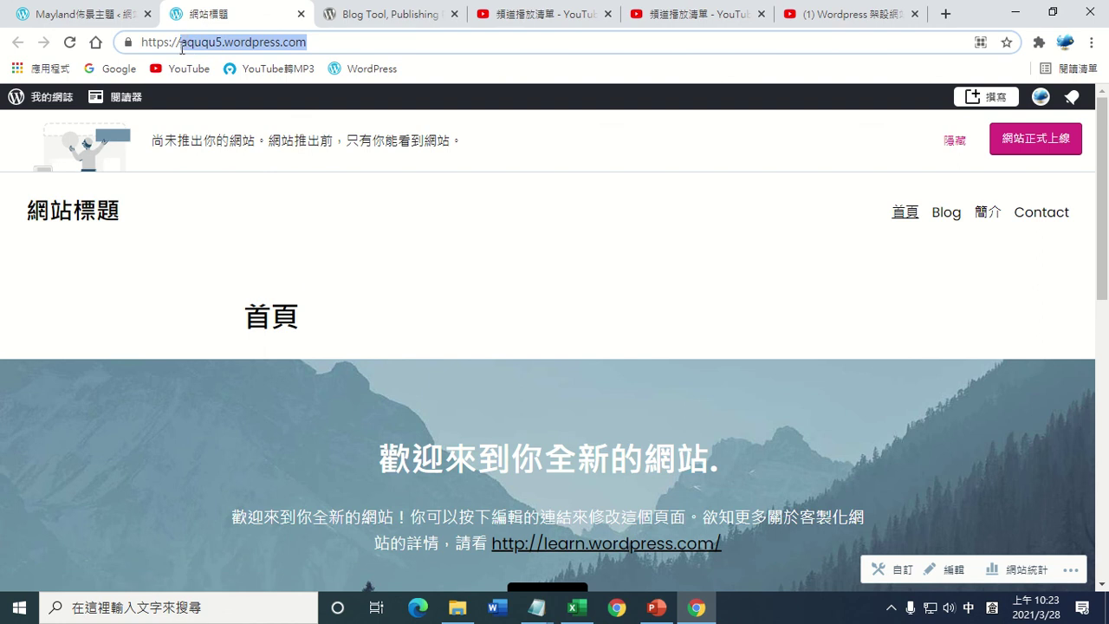
# Step: Switch to Notepad and replace the existing notes with the copied site address
pyautogui.click(537, 608)
pyautogui.click(607, 546)
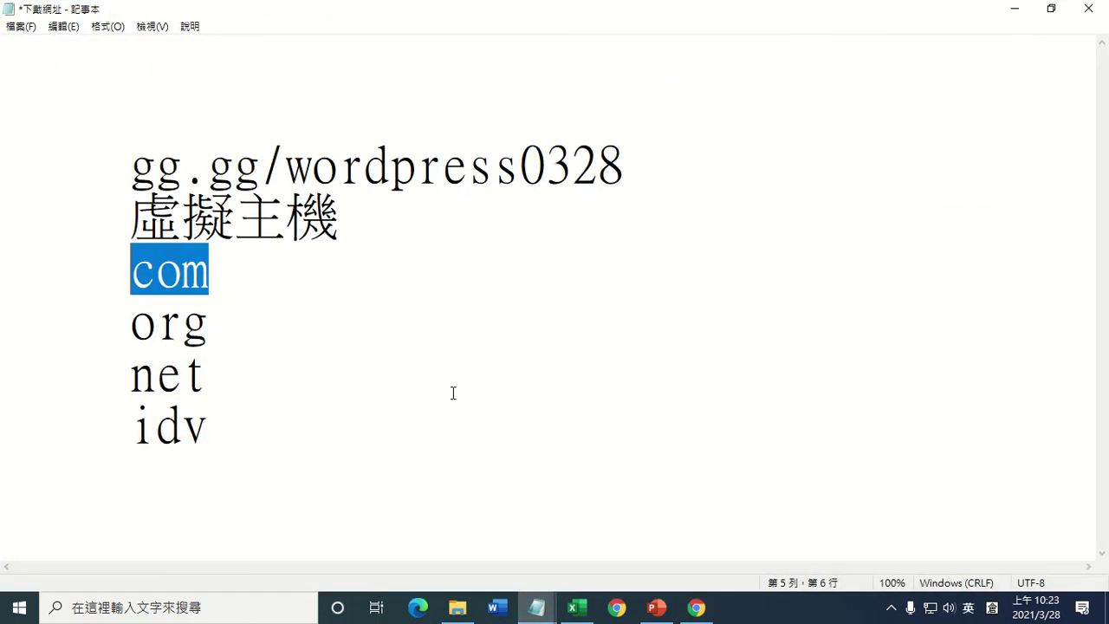
pyautogui.hotkey('ctrl', 'End')
pyautogui.hotkey('shift', 'Up')
pyautogui.hotkey('shift', 'Up')
pyautogui.hotkey('shift', 'Up')
pyautogui.hotkey('shift', 'Up')
pyautogui.hotkey('shift', 'Up')
pyautogui.hotkey('shift', 'Home')
pyautogui.hotkey('ctrl', 'v')
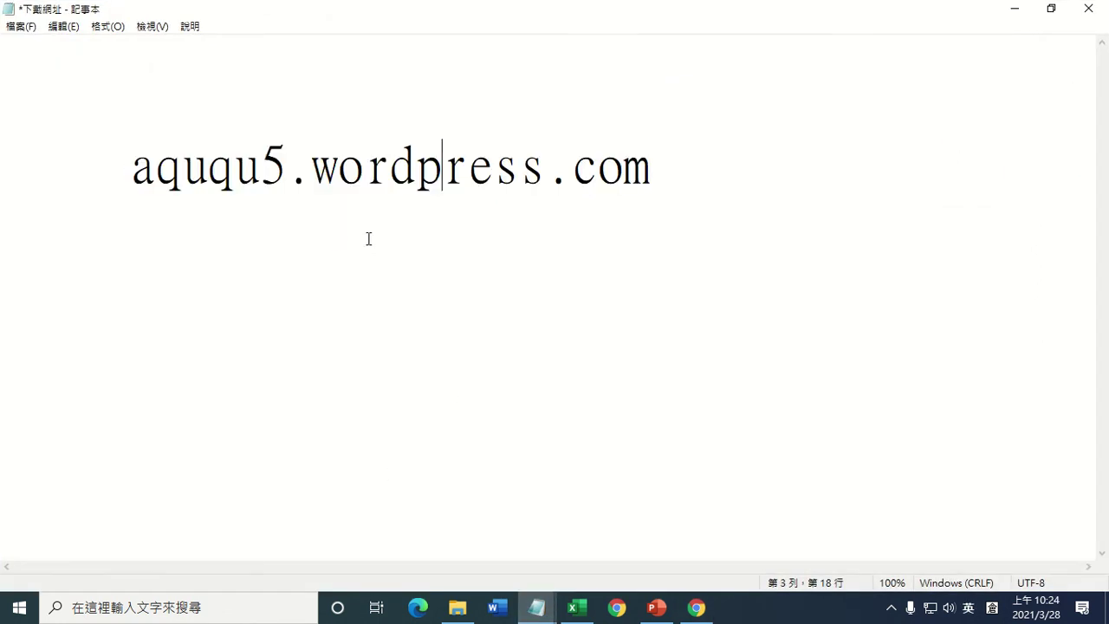
# Step: Highlight the custom subdomain and the wordpress.com part of the pasted address in turn
pyautogui.moveTo(289, 177); pyautogui.dragTo(135, 163)
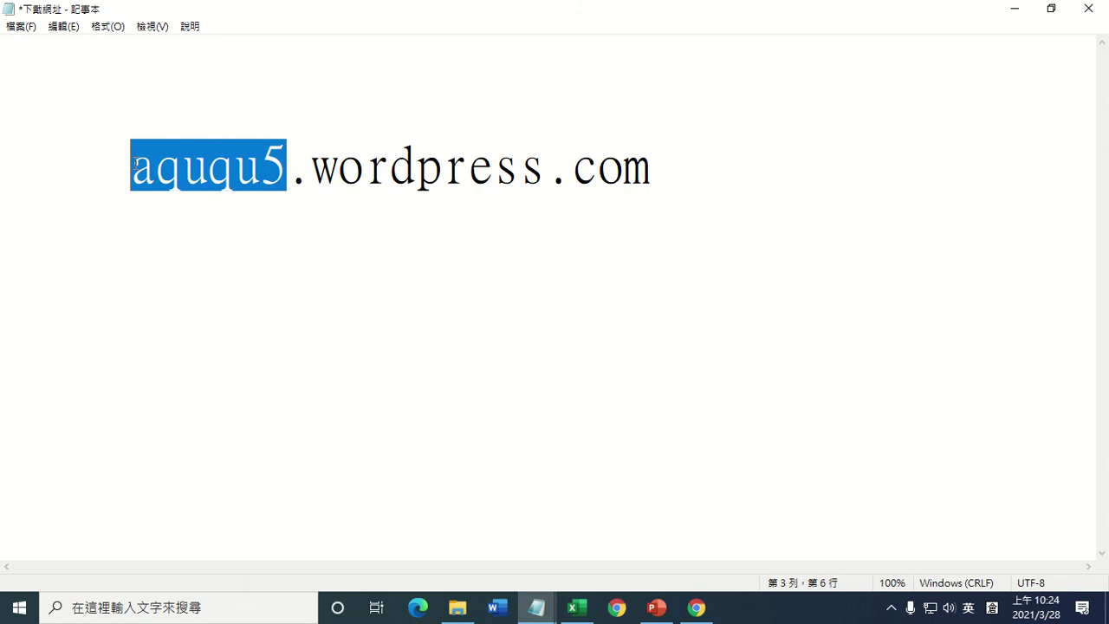
pyautogui.click(358, 305)
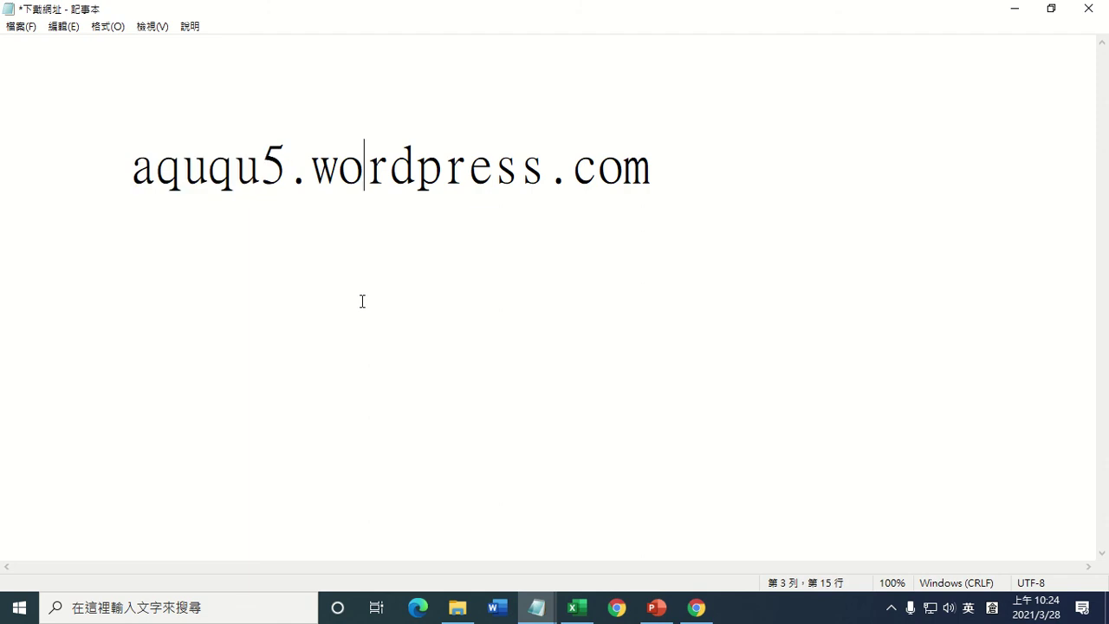
pyautogui.click(239, 189)
pyautogui.moveTo(310, 171); pyautogui.dragTo(677, 189)
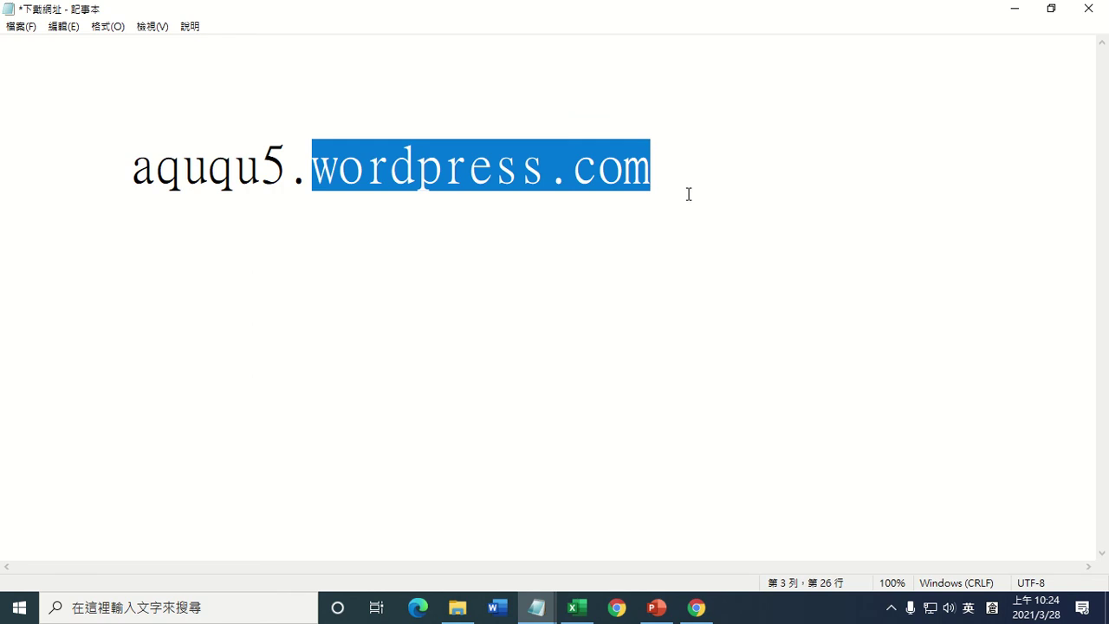
pyautogui.click(565, 257)
pyautogui.click(251, 177)
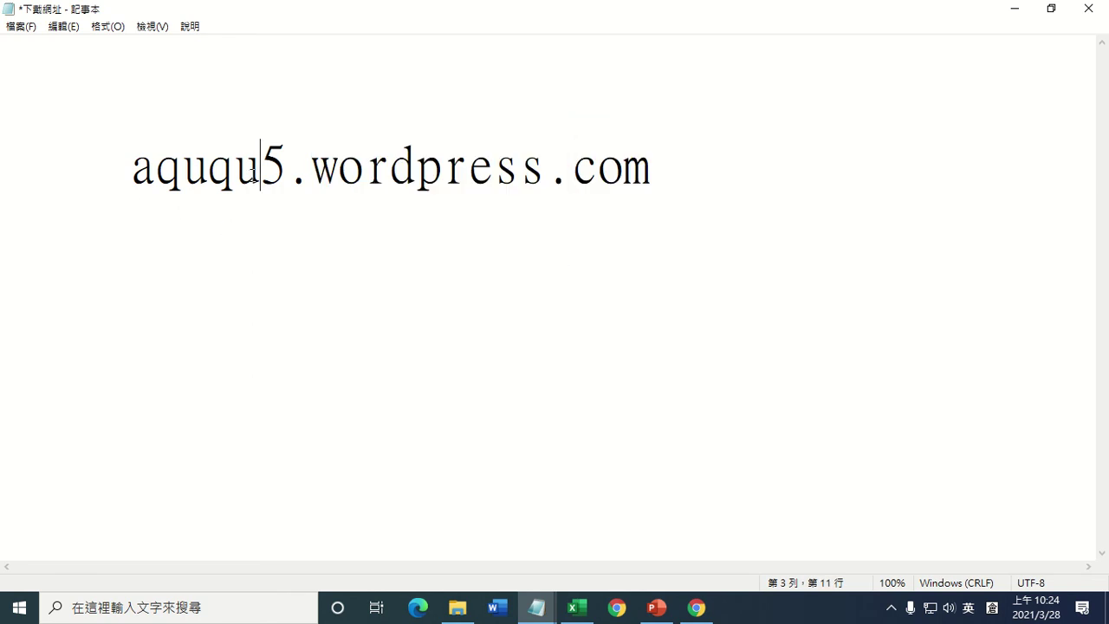
# Step: Switch back to the browser, look over the site's homepage and close its tab
pyautogui.click(1016, 9)
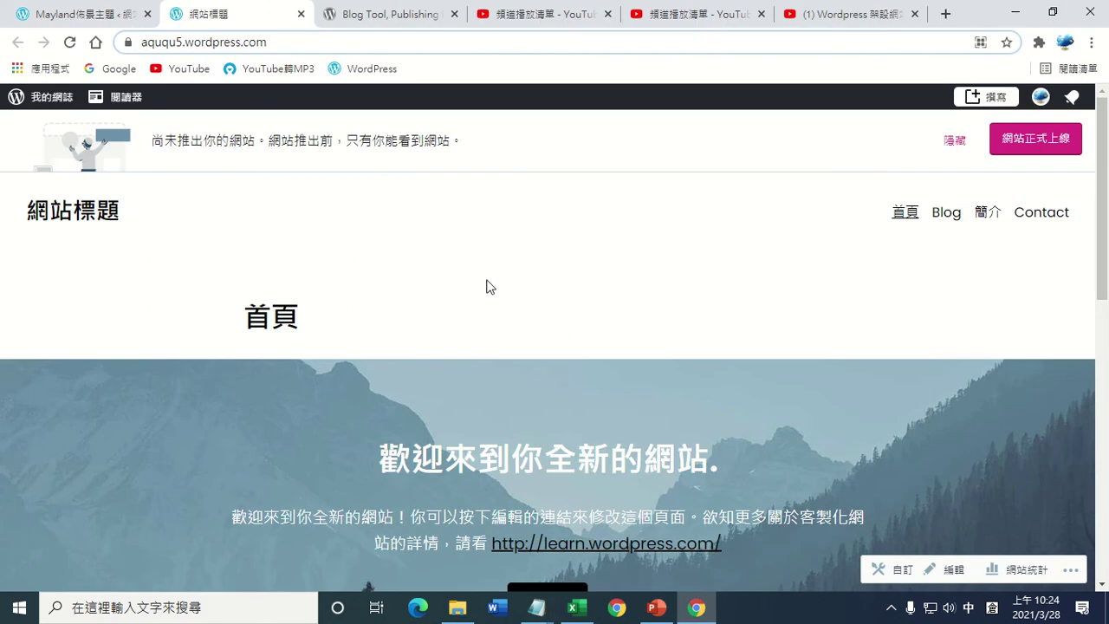
pyautogui.scroll(-2, 486, 287)
pyautogui.scroll(2, 486, 287)
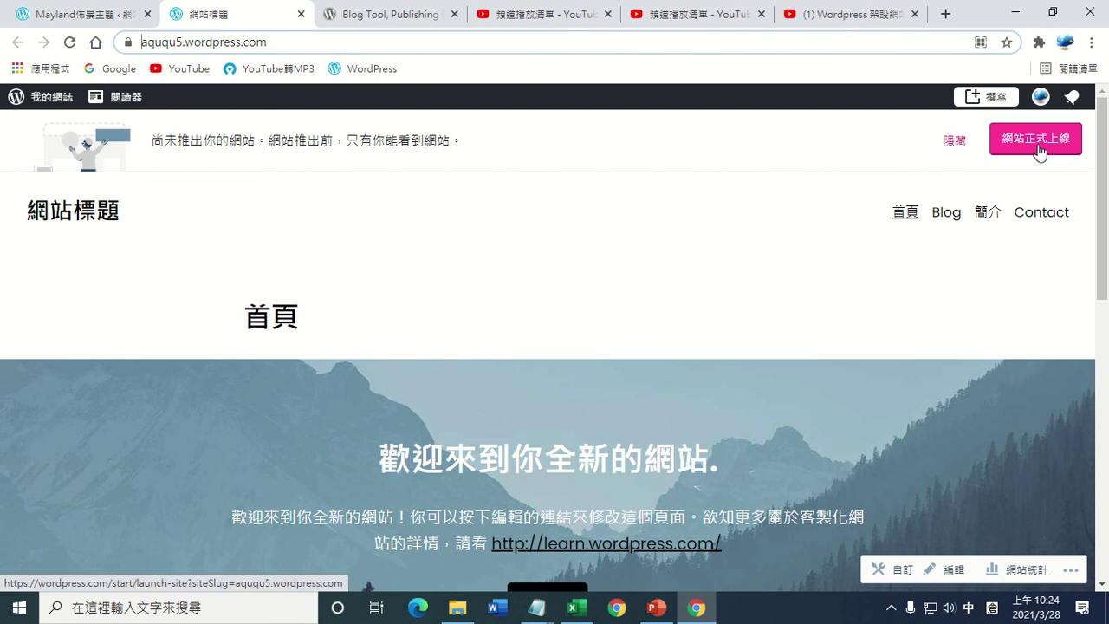
pyautogui.click(301, 14)
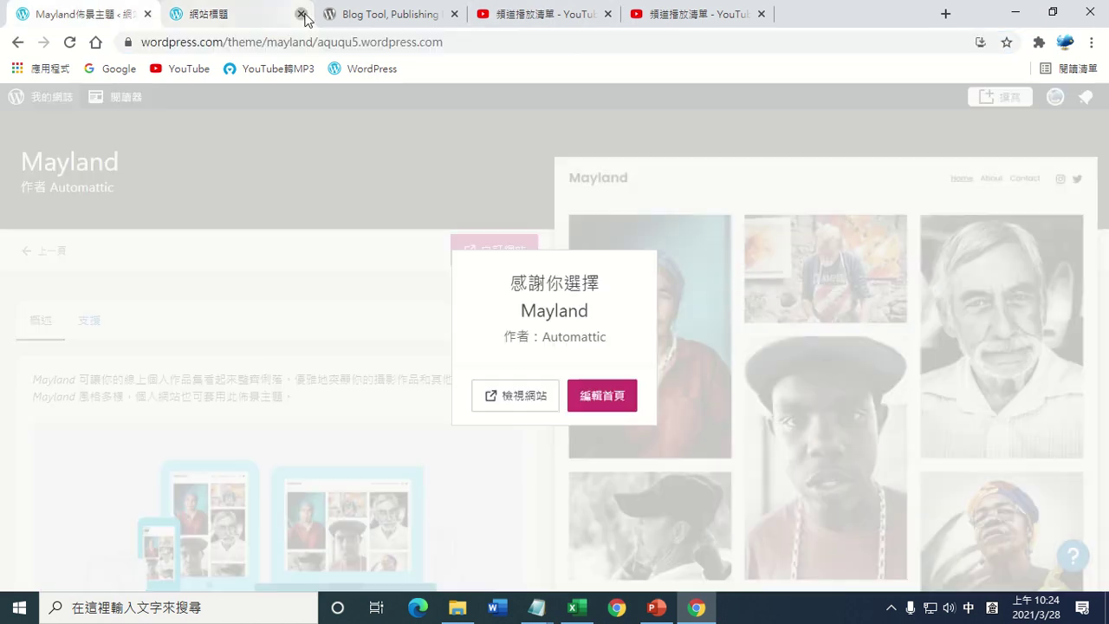
# Step: Open the homepage in the page editor, skipping the welcome tour, and look over its content
pyautogui.click(604, 396)
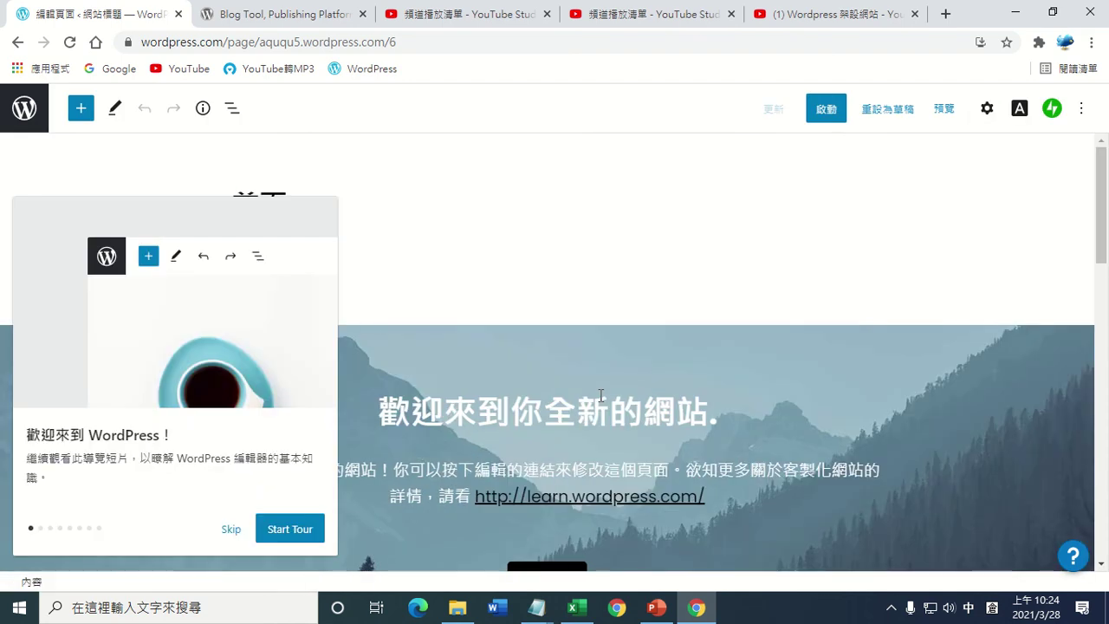
pyautogui.click(231, 528)
pyautogui.scroll(-6, 464, 254)
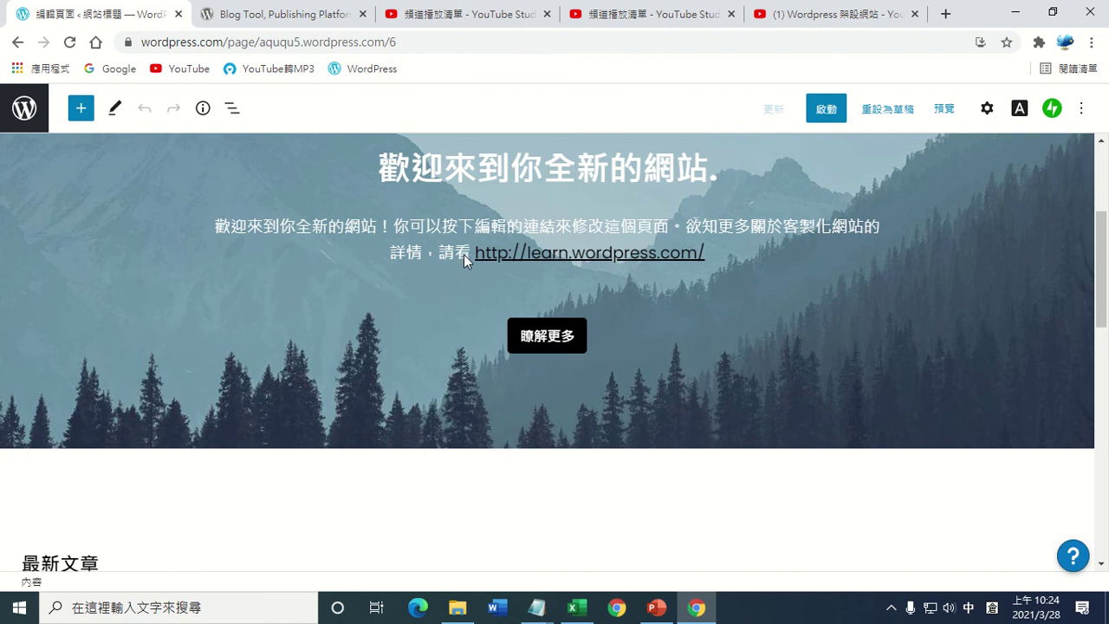
pyautogui.scroll(10, 442, 267)
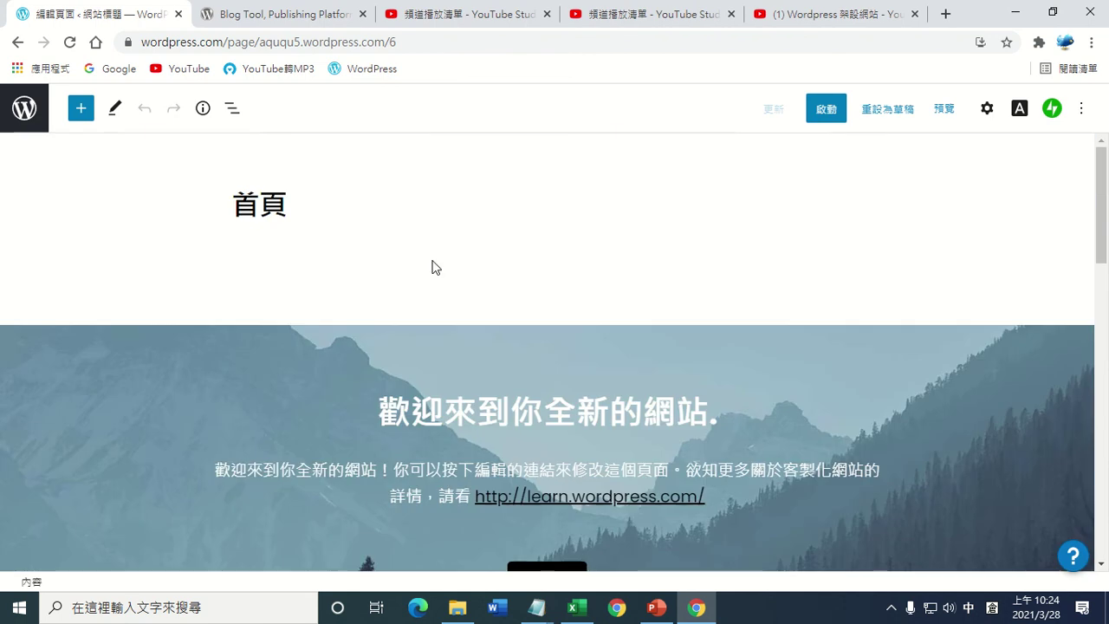
# Step: Leave the page editor for the site's Pages list and look over the published pages
pyautogui.click(24, 111)
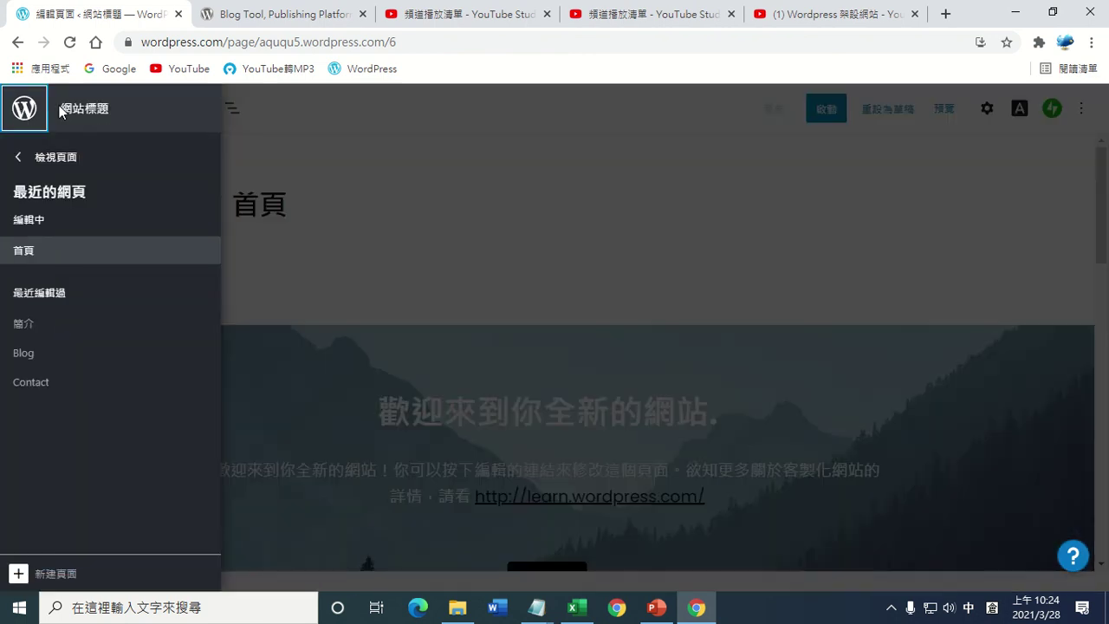
pyautogui.click(21, 157)
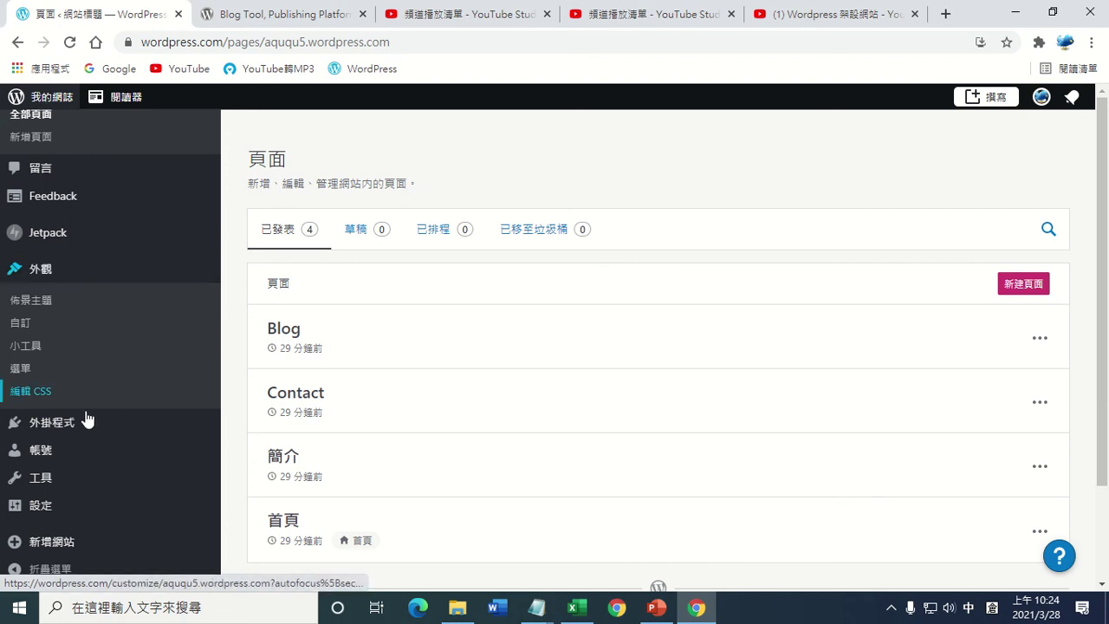
pyautogui.scroll(-4, 75, 423)
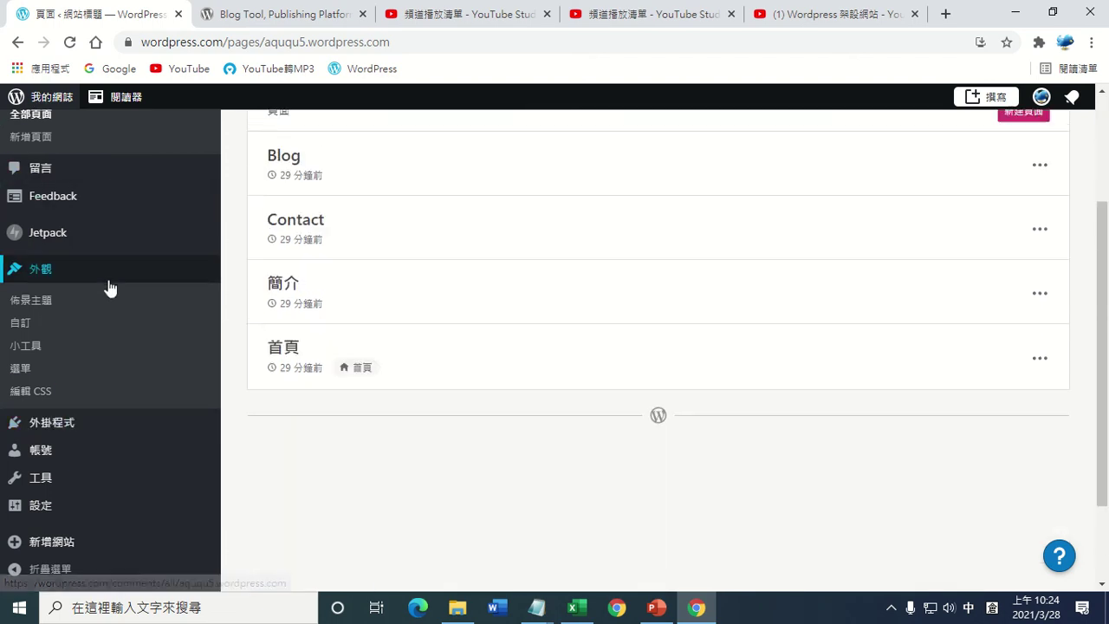
# Step: Activate the Barnsbury theme with its own homepage content, turning the existing homepage into a draft, and view the site
pyautogui.click(52, 275)
pyautogui.click(49, 299)
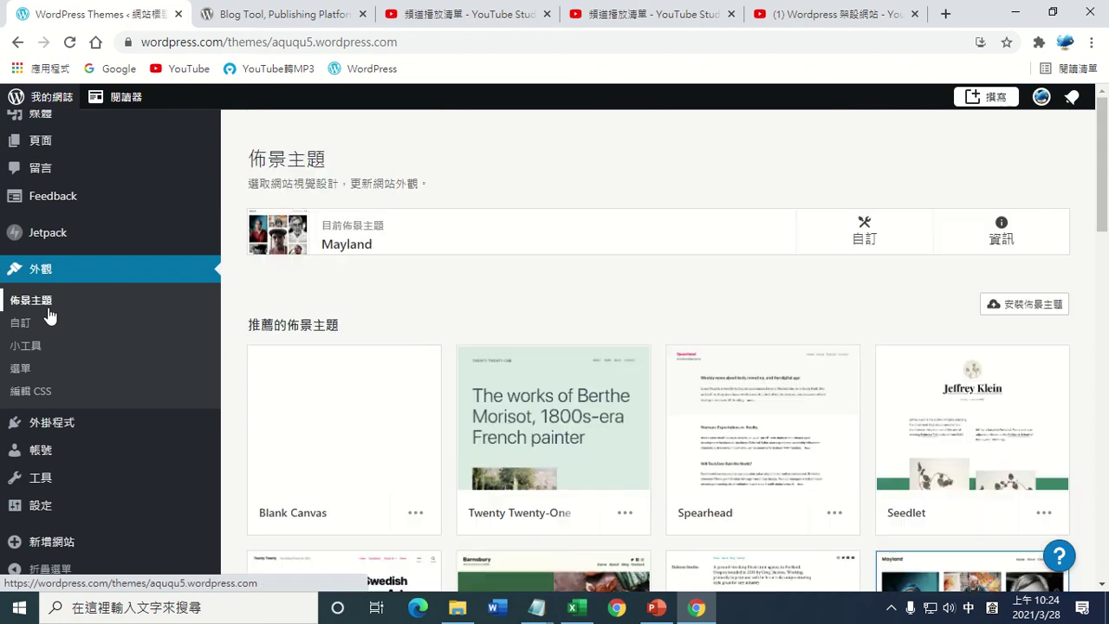
pyautogui.scroll(-3, 661, 303)
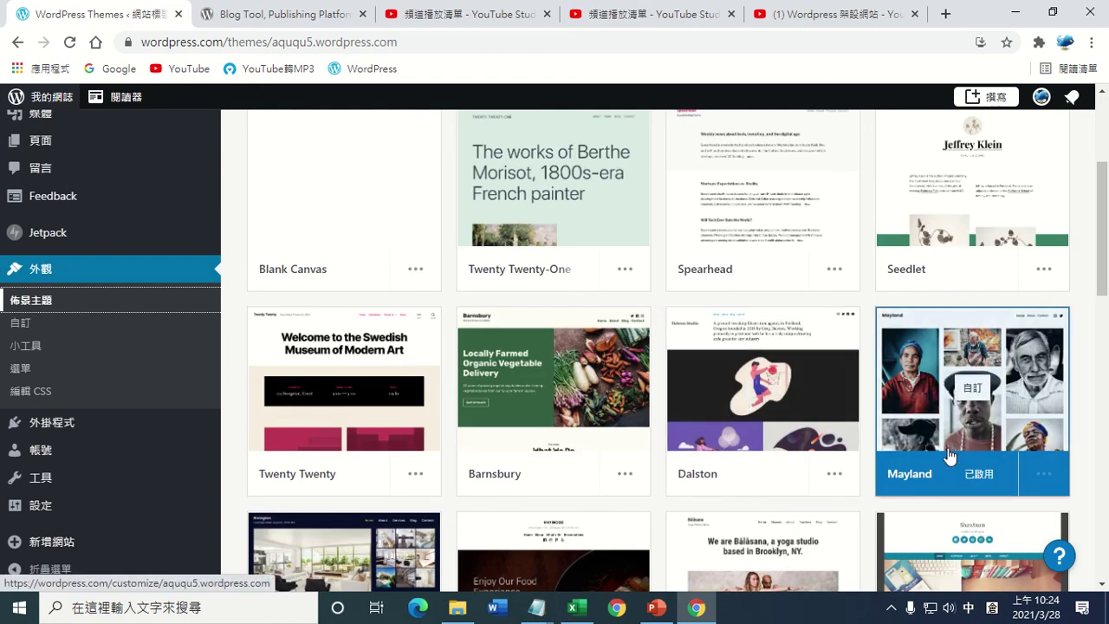
pyautogui.click(576, 395)
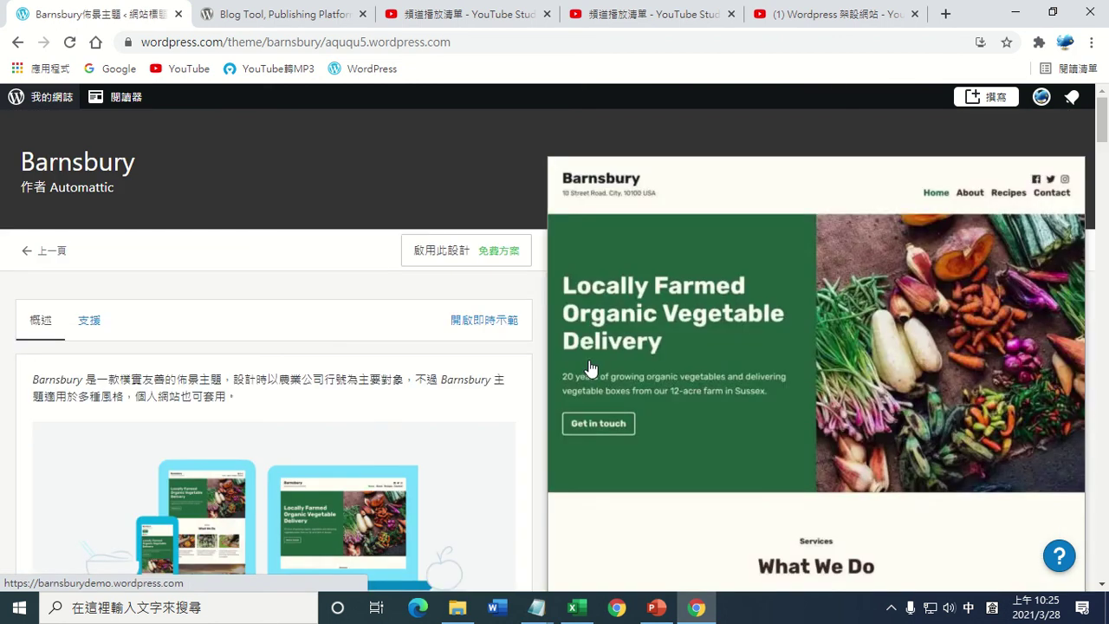
pyautogui.click(439, 250)
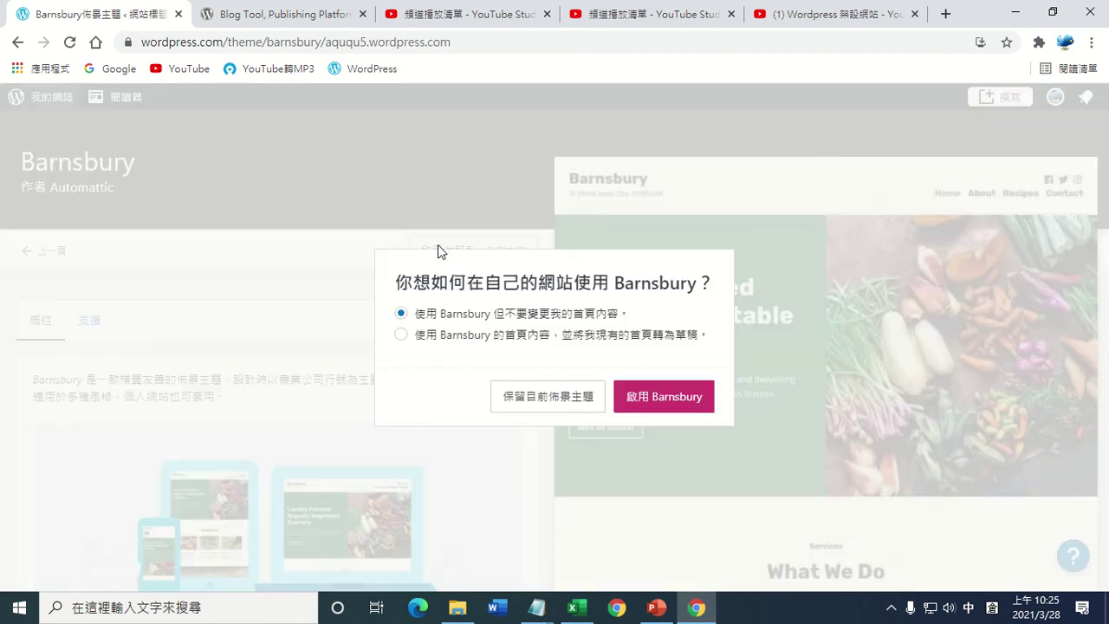
pyautogui.click(404, 338)
pyautogui.click(667, 408)
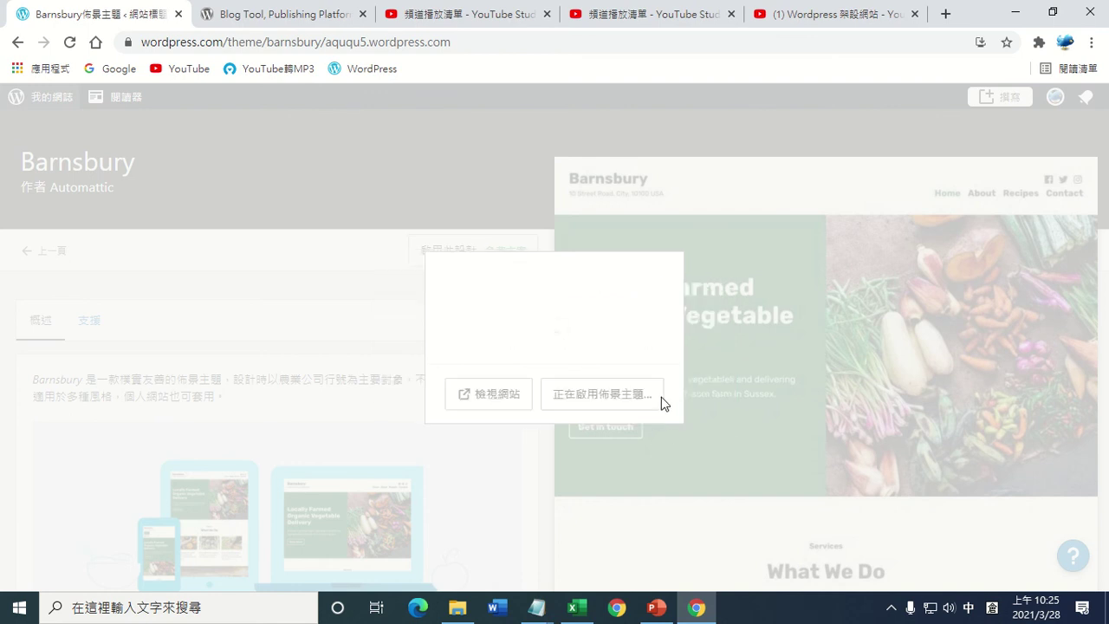
pyautogui.click(493, 396)
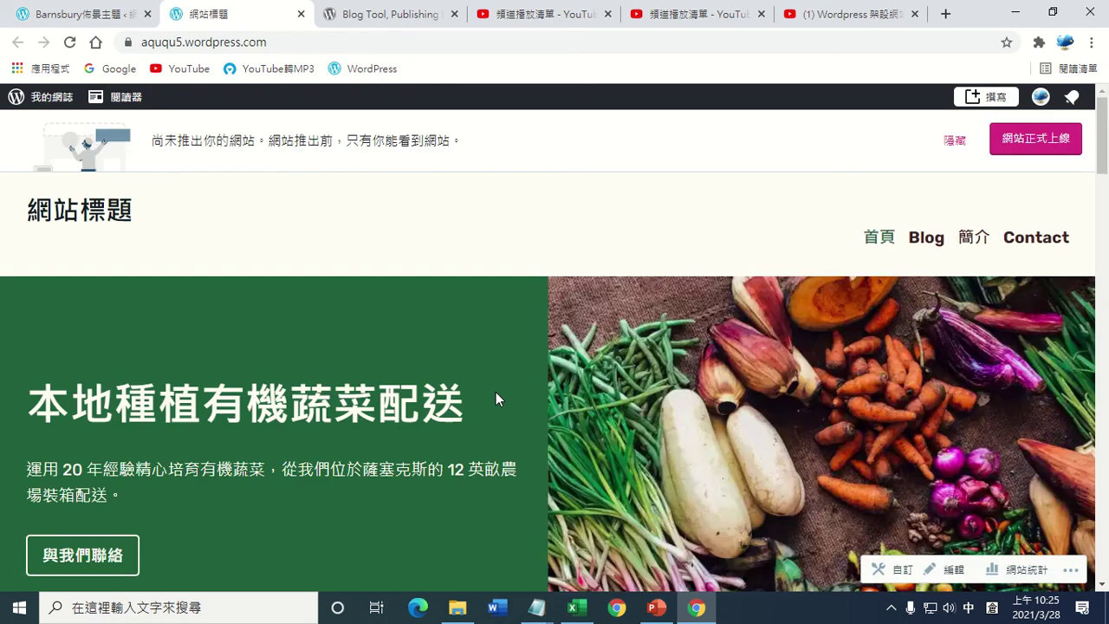
# Step: Return to the site's theme list and activate Mayland with its own homepage content, turning the existing homepage into a draft
pyautogui.click(31, 101)
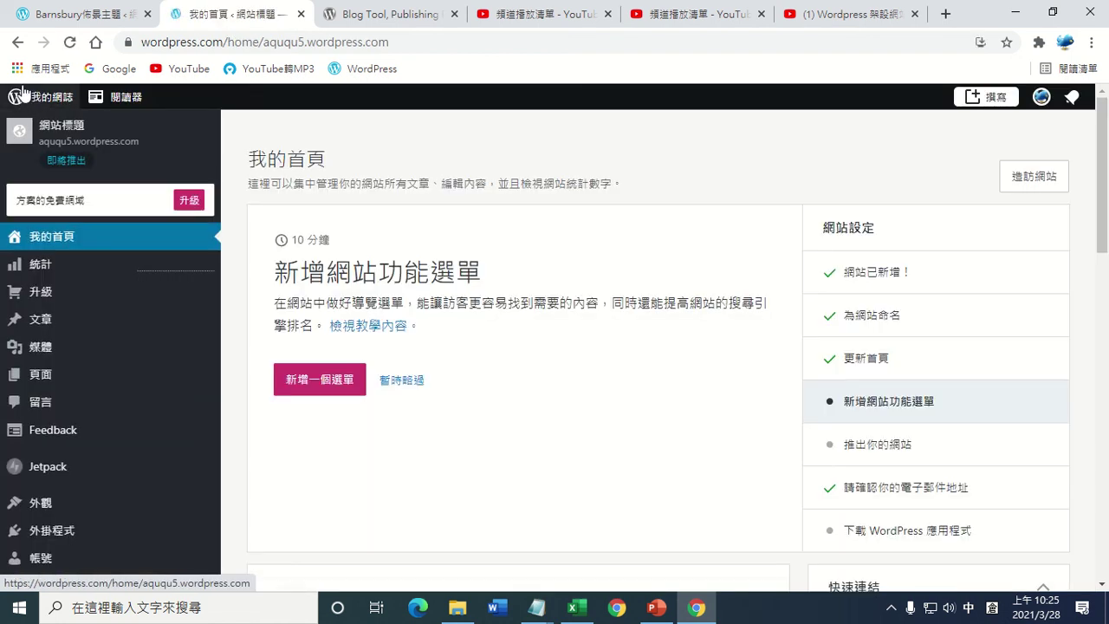
pyautogui.click(52, 507)
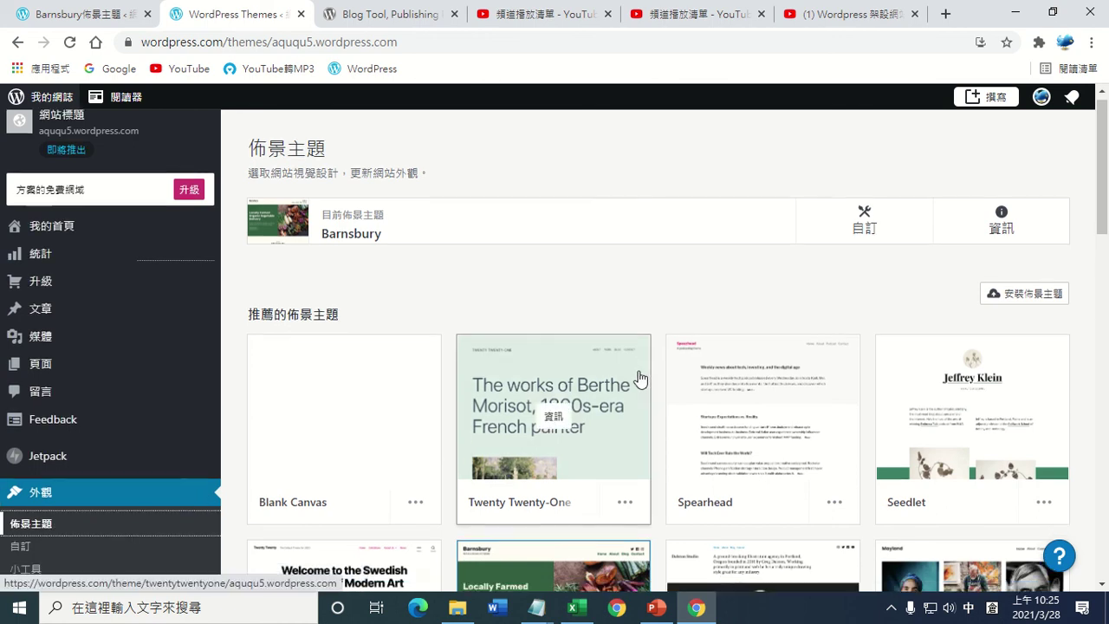
pyautogui.scroll(-2, 639, 377)
pyautogui.scroll(-2, 639, 377)
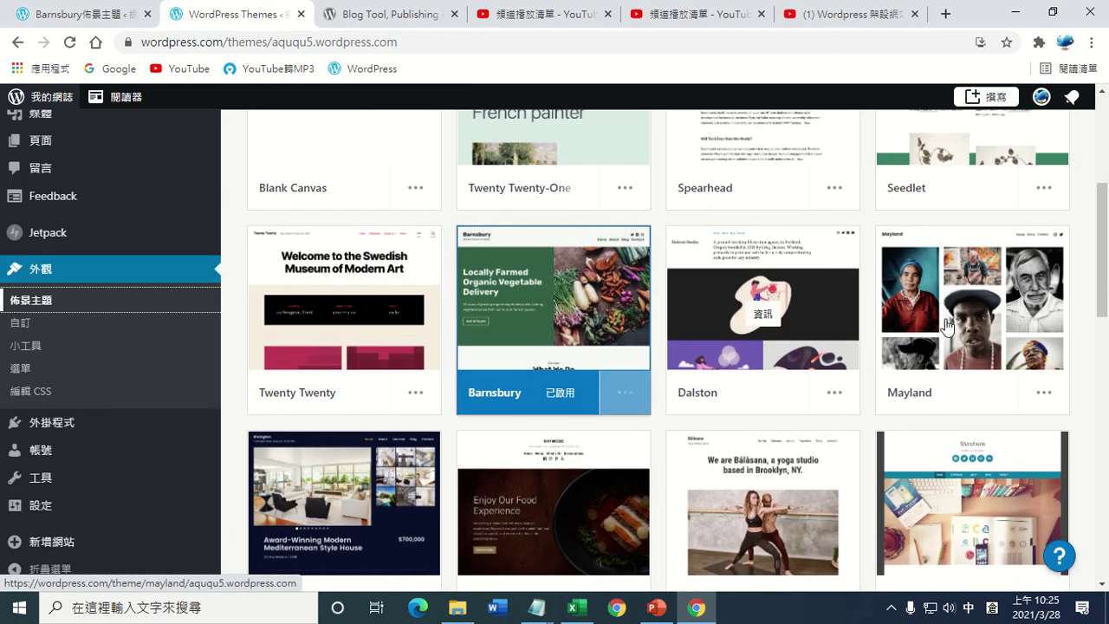
pyautogui.click(1007, 308)
pyautogui.click(441, 247)
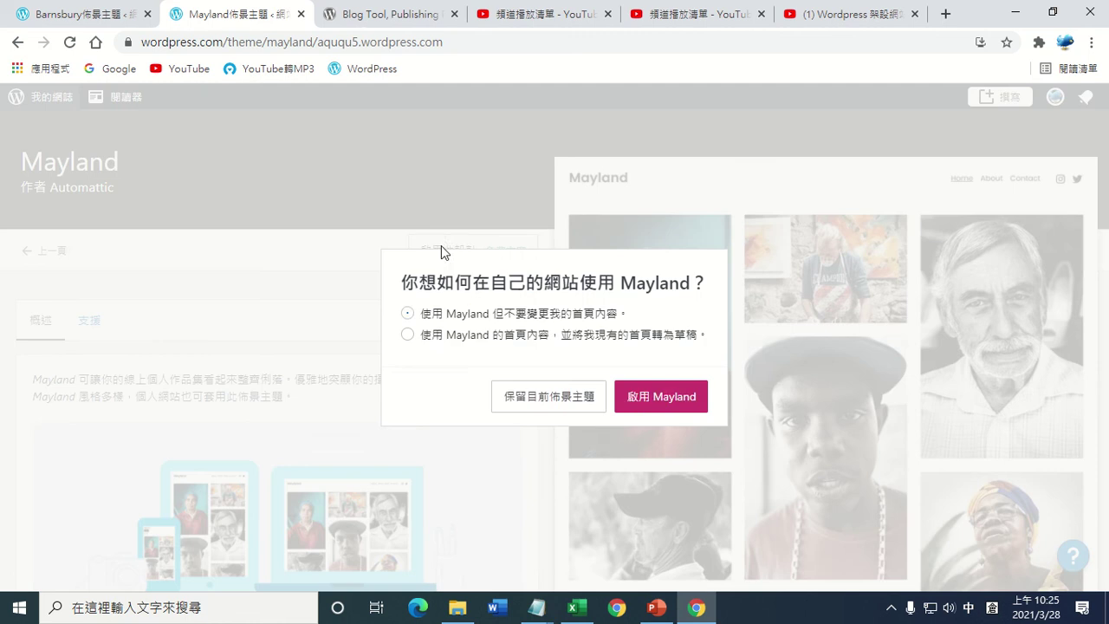
pyautogui.click(409, 336)
pyautogui.click(655, 407)
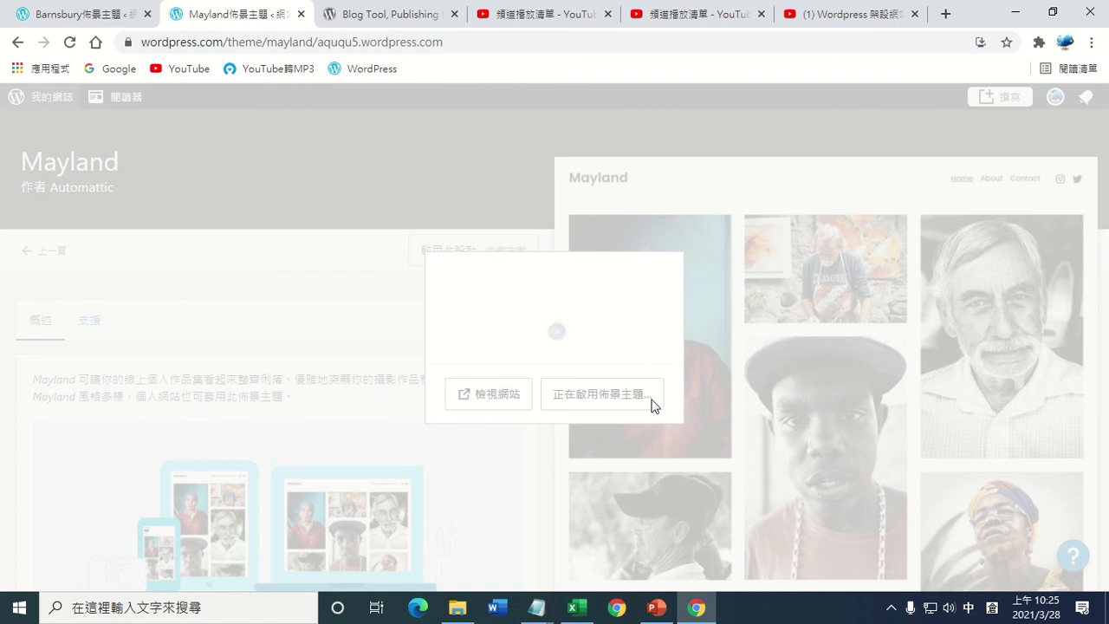
# Step: View the site with the Mayland theme and look over the homepage's photo gallery
pyautogui.click(512, 402)
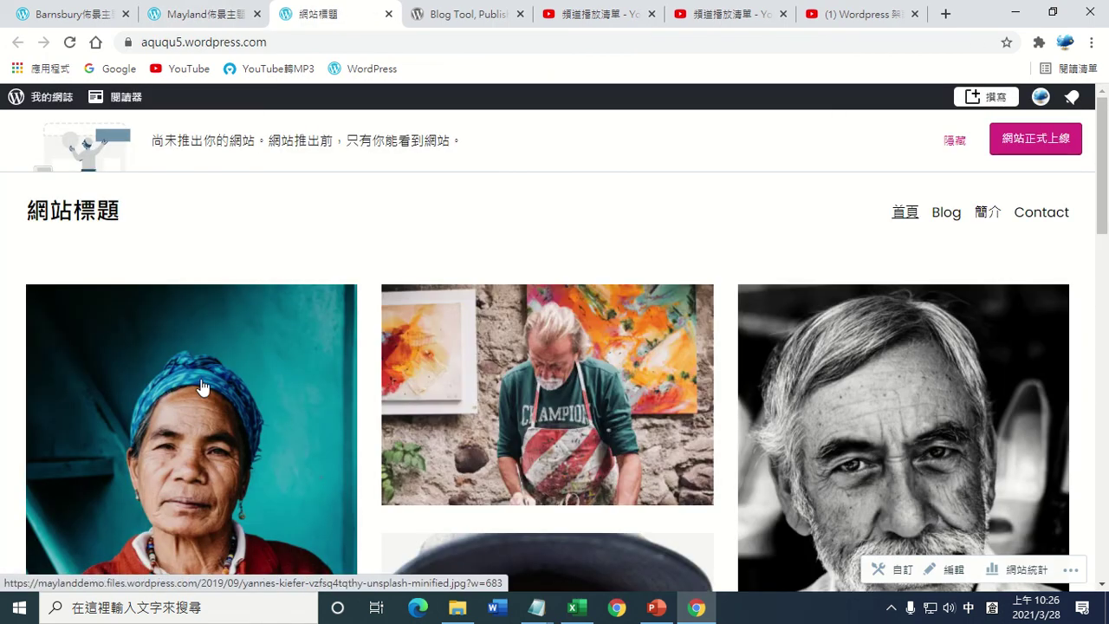
pyautogui.scroll(-1, 198, 384)
pyautogui.scroll(-12, 198, 384)
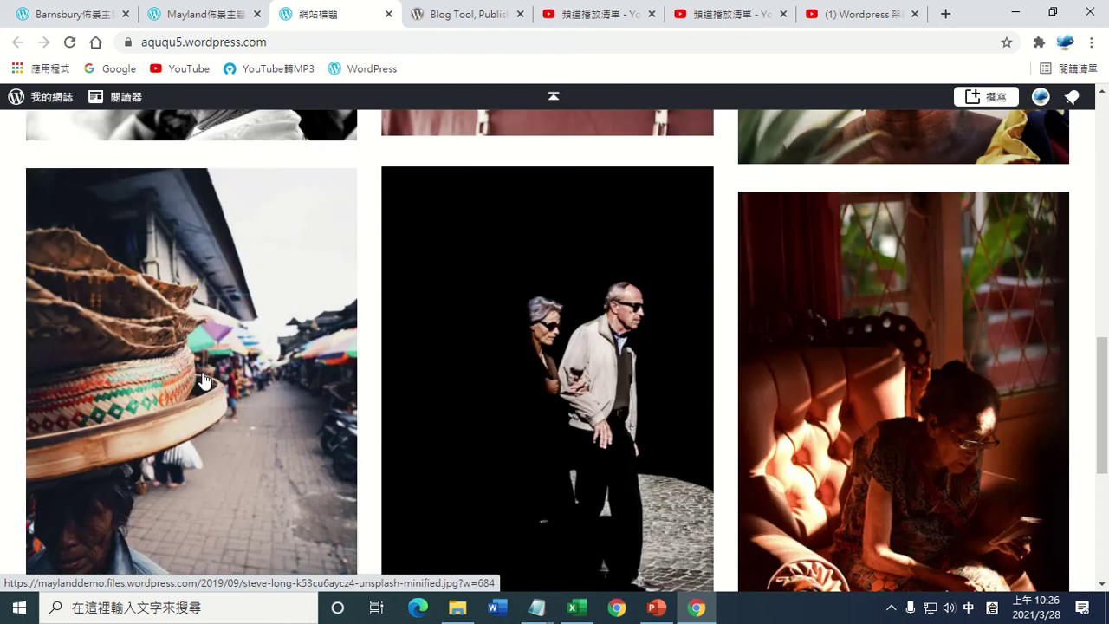
pyautogui.scroll(6, 205, 377)
pyautogui.scroll(6, 205, 376)
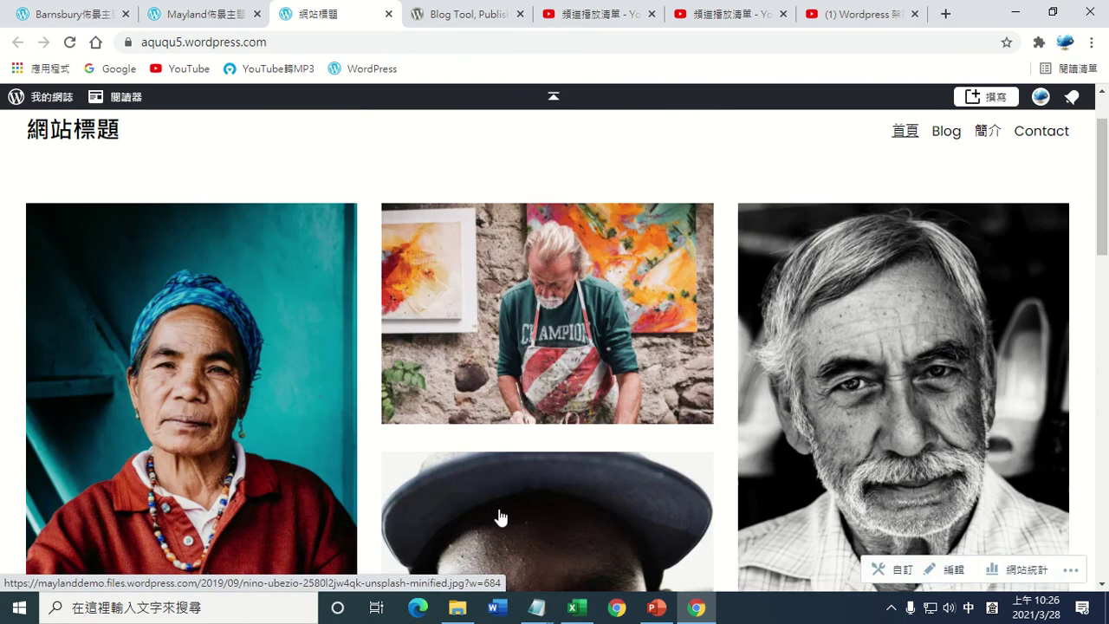